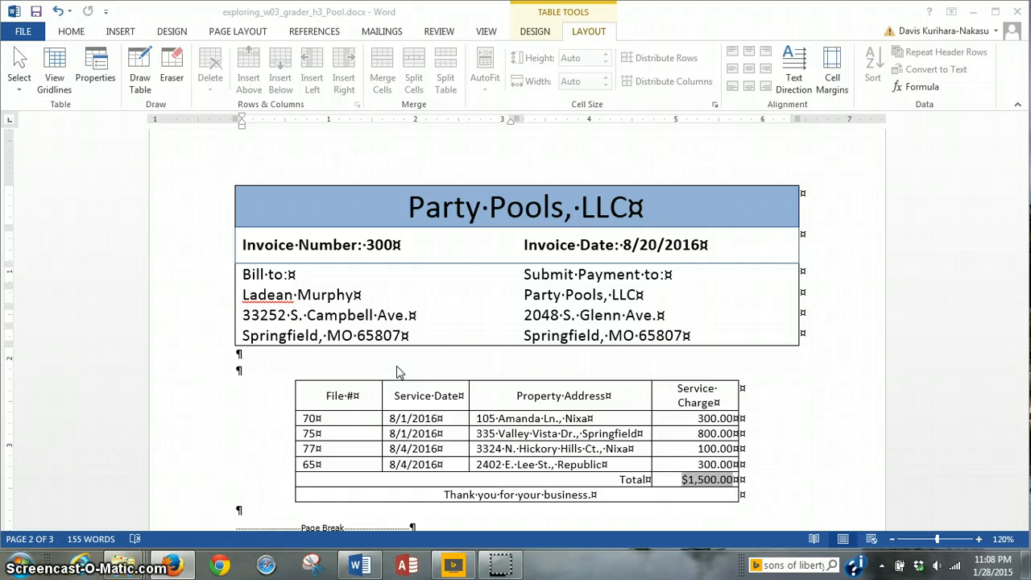
left_click(496, 567)
left_click(218, 445)
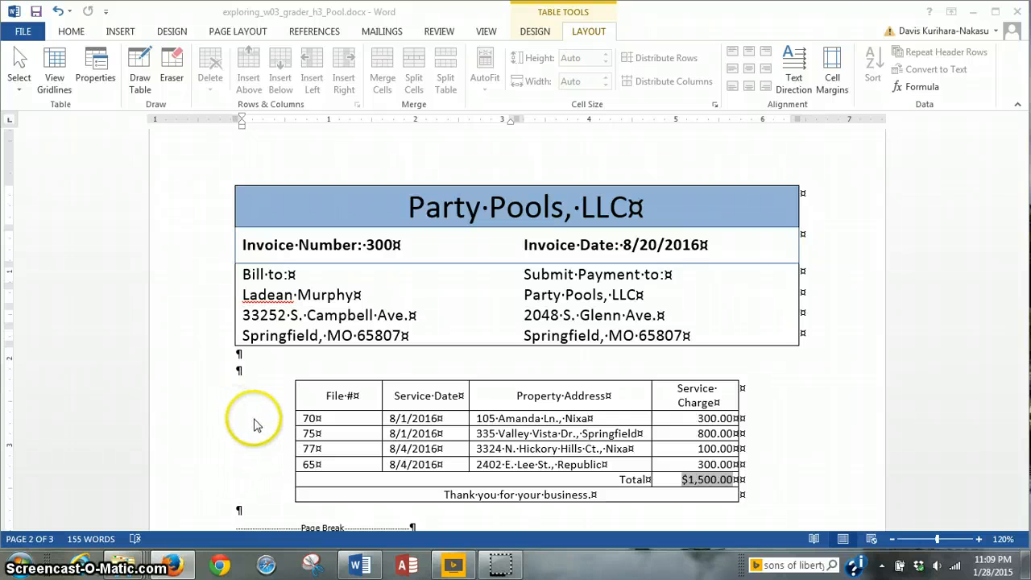
Step: Place the insertion point before the Party Pools, LLC line at the start of the letter on page 1
left_click(254, 419)
scroll(254, 425, "down", 6)
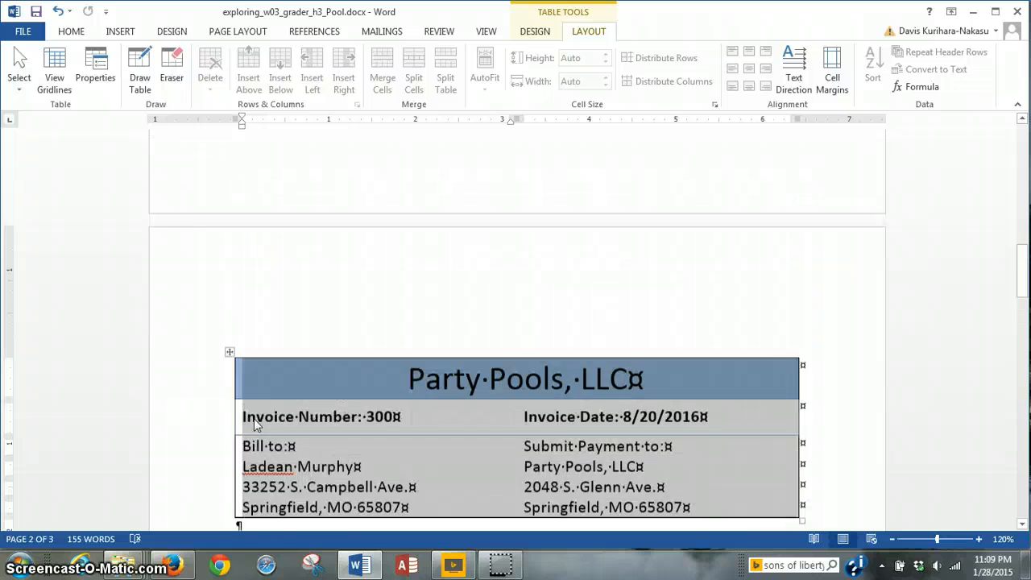
scroll(257, 425, "up", 1)
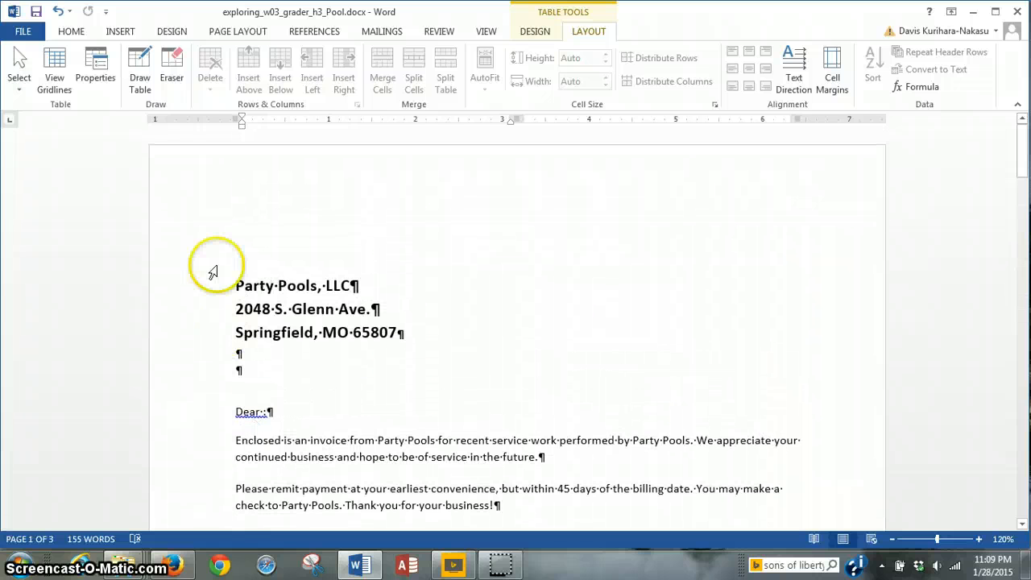
left_click(235, 281)
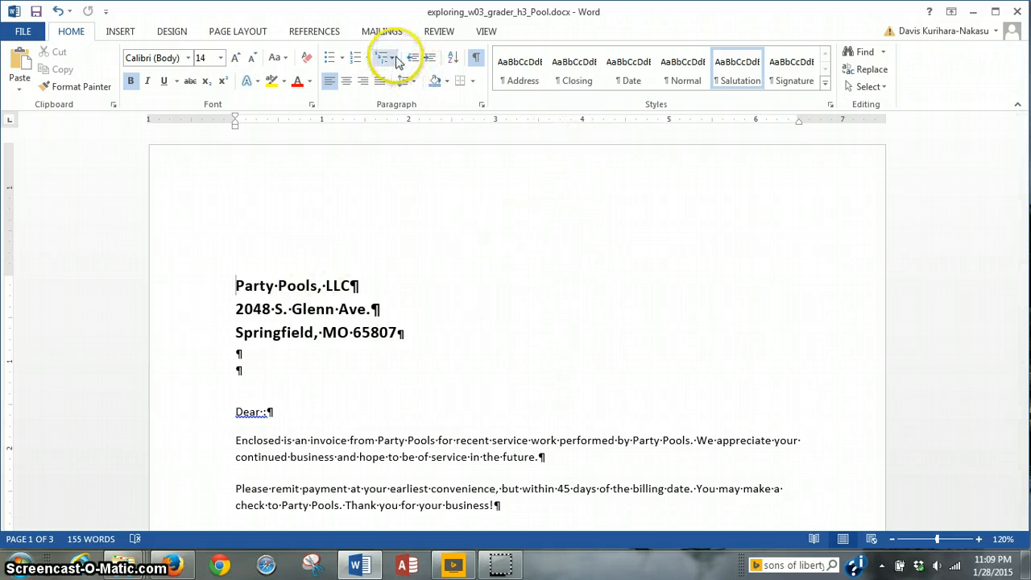
Step: Start the Step-by-Step Mail Merge Wizard for letters, use the current document, and advance to recipient selection
left_click(382, 32)
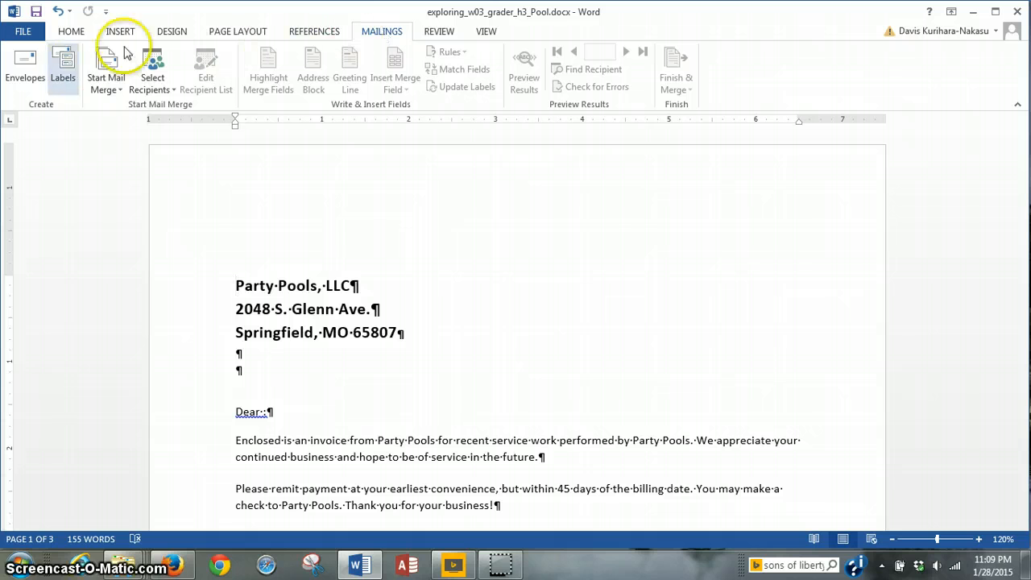
left_click(111, 89)
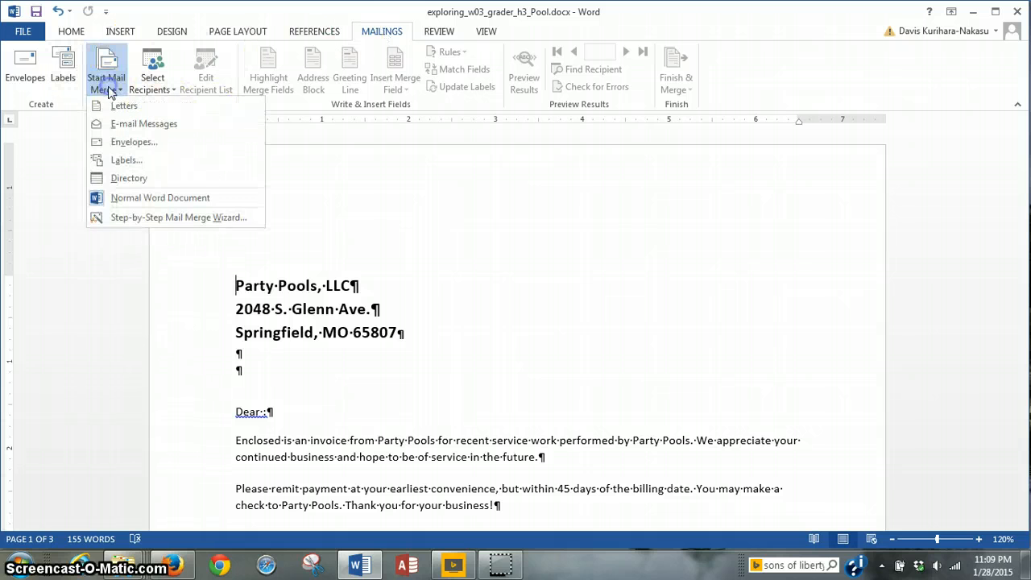
left_click(140, 219)
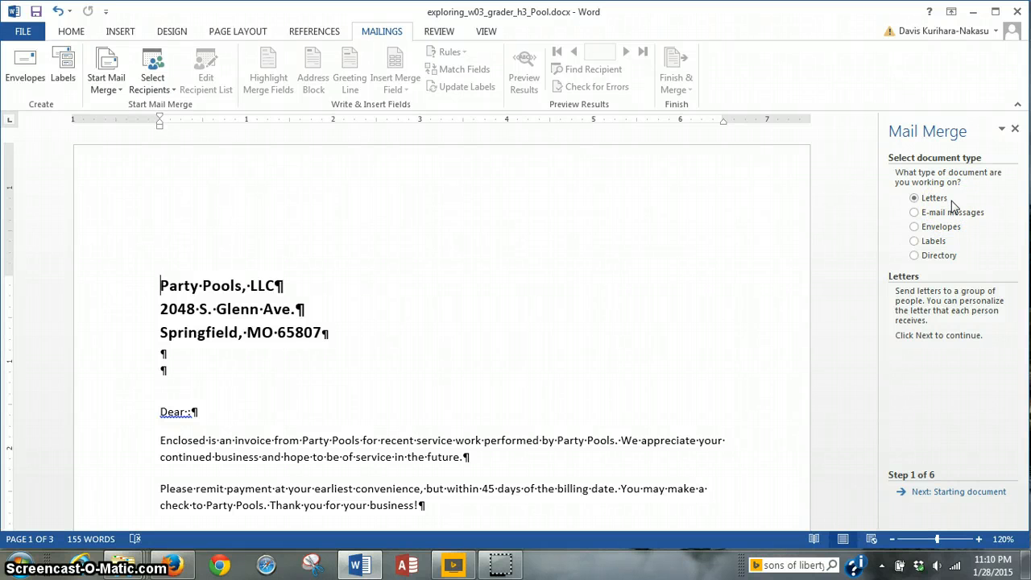
left_click(966, 493)
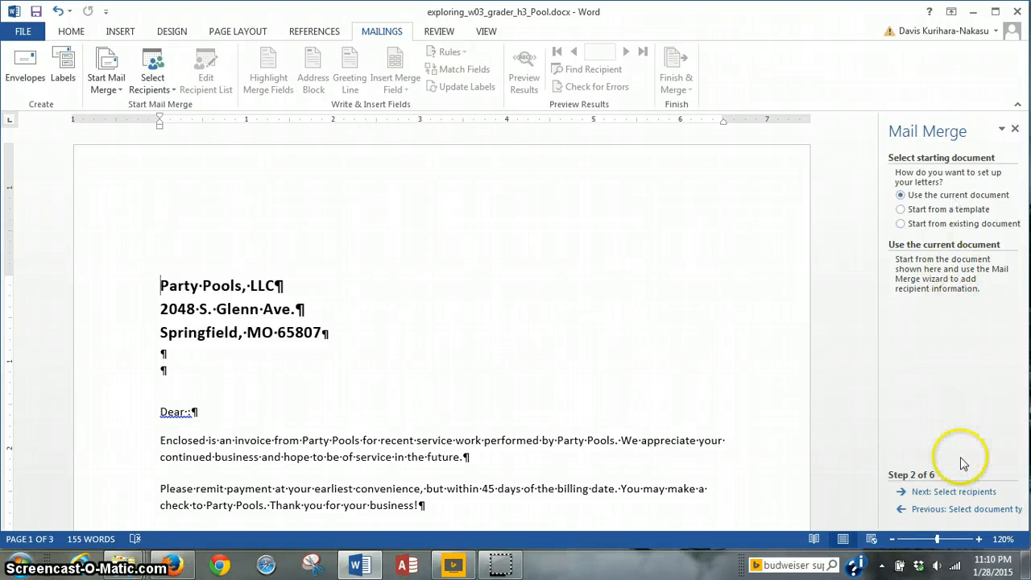
left_click(965, 498)
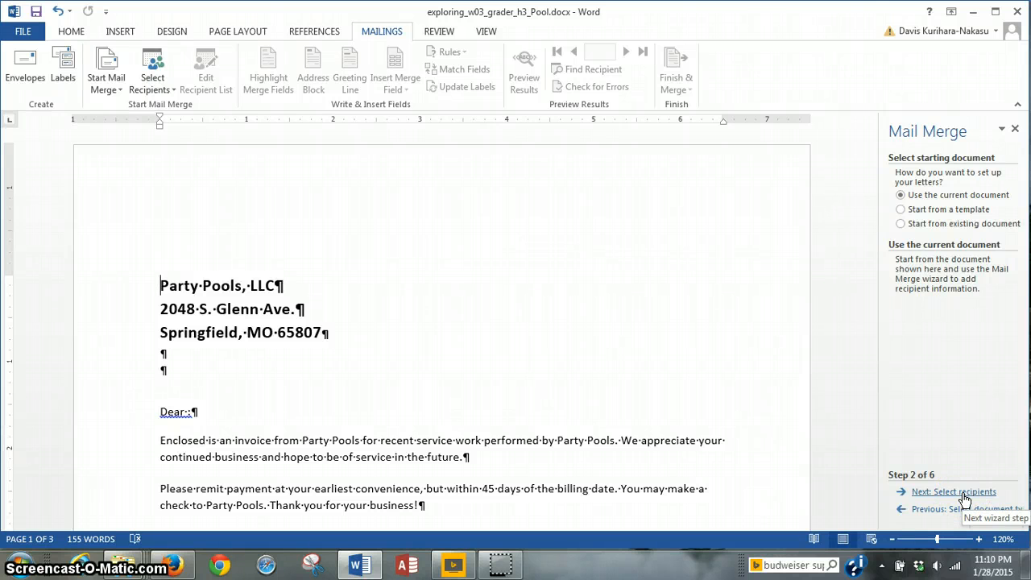
left_click(964, 498)
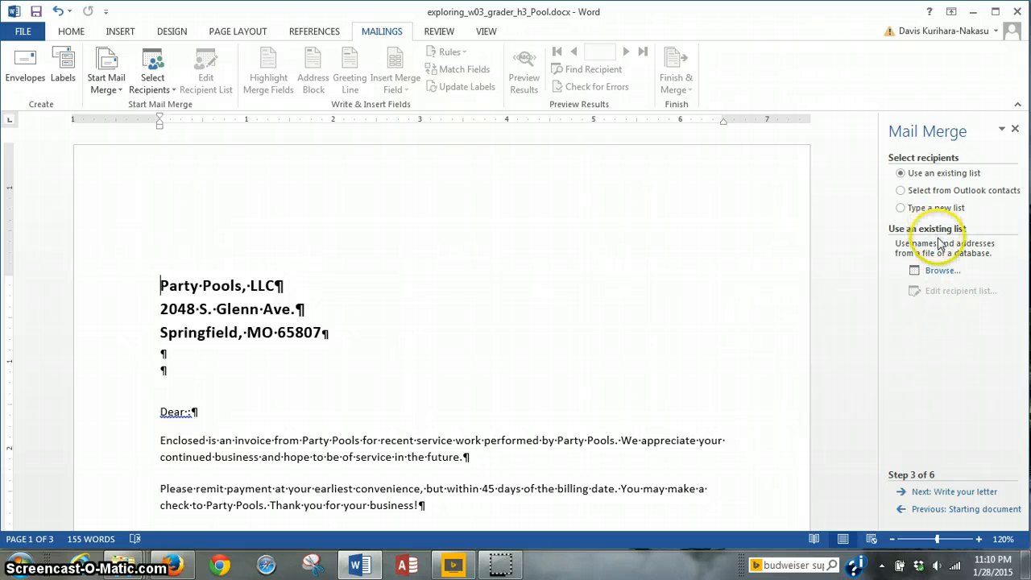
Step: Use Sheet1$ of exploring_w03_grader_h3_Clients.xlsx from the H: drive's bus_311_lab\screen.cast.assignment.1 folder as the recipient list, with the first row as headers
left_click(940, 271)
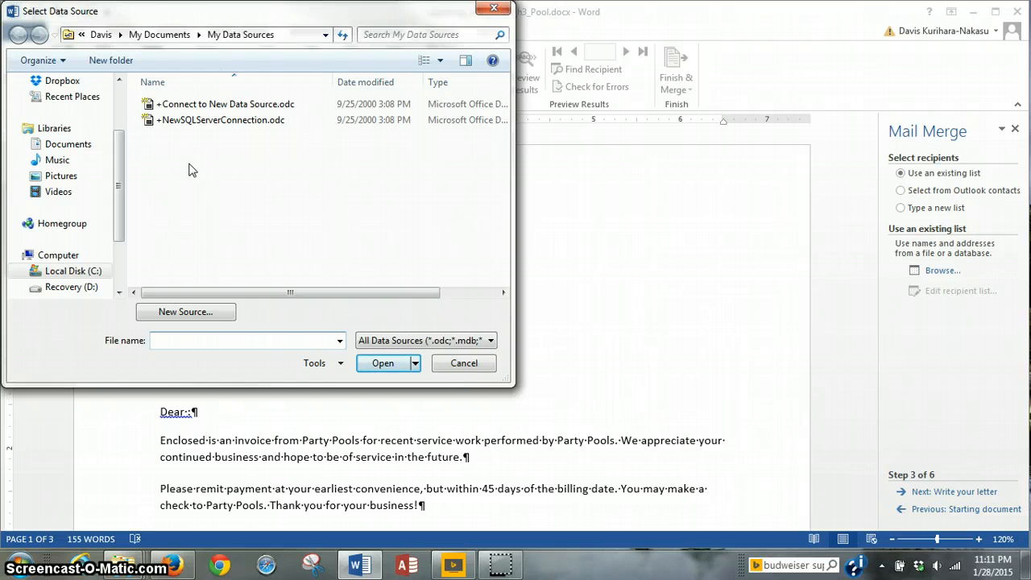
left_click(165, 165)
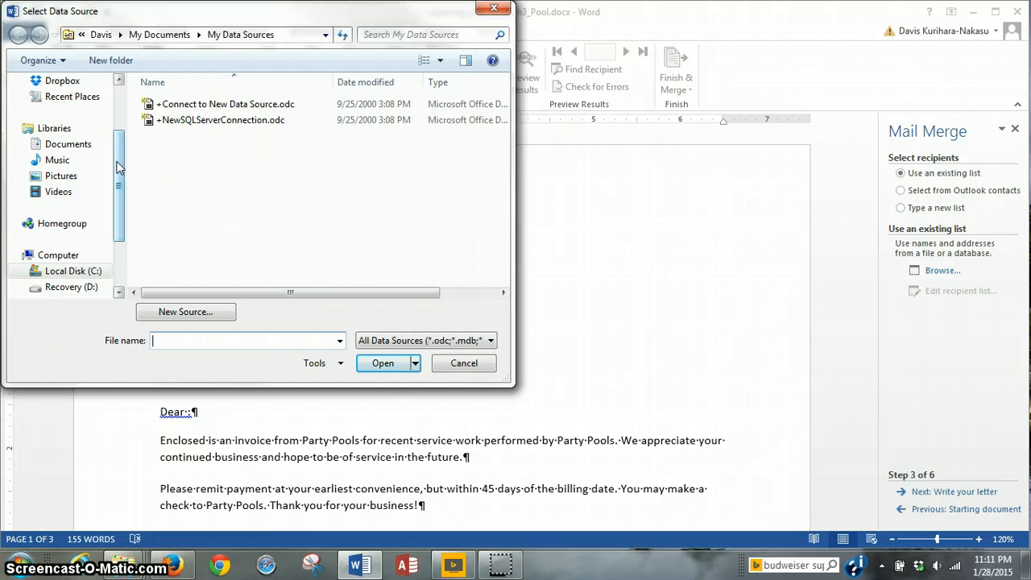
left_click_drag(116, 167, 120, 214)
left_click(59, 239)
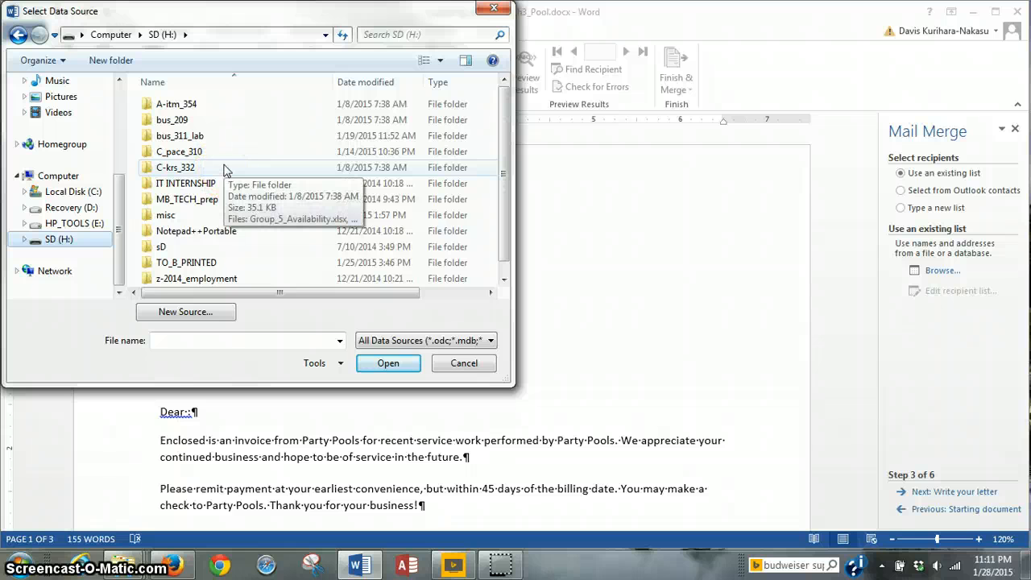
double_click(190, 137)
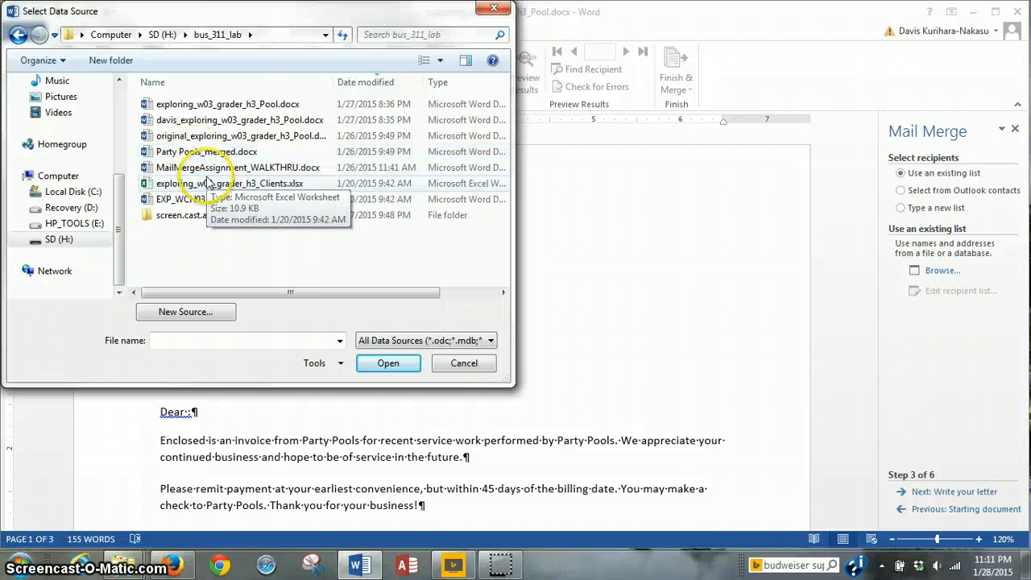
double_click(190, 215)
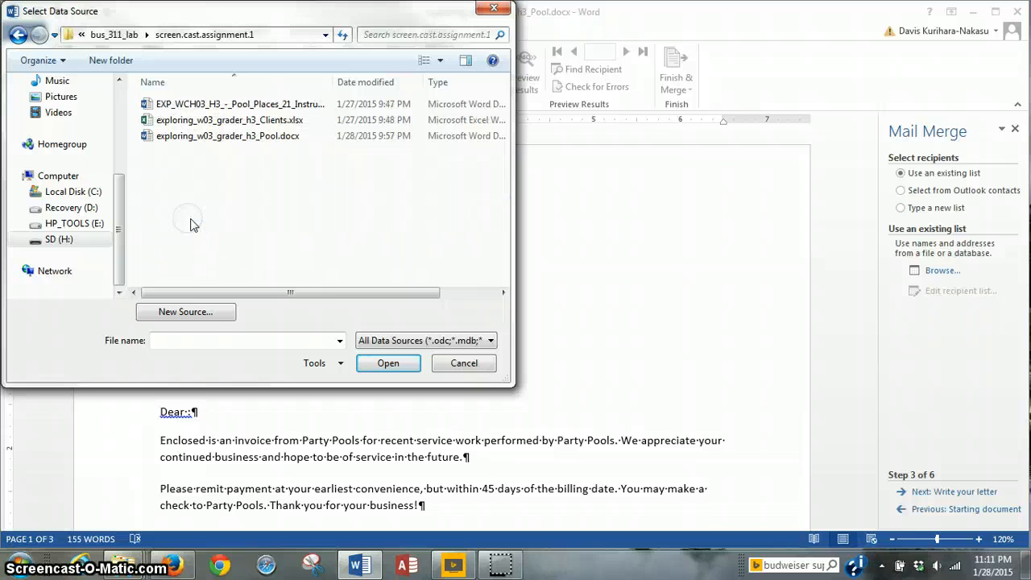
left_click(266, 122)
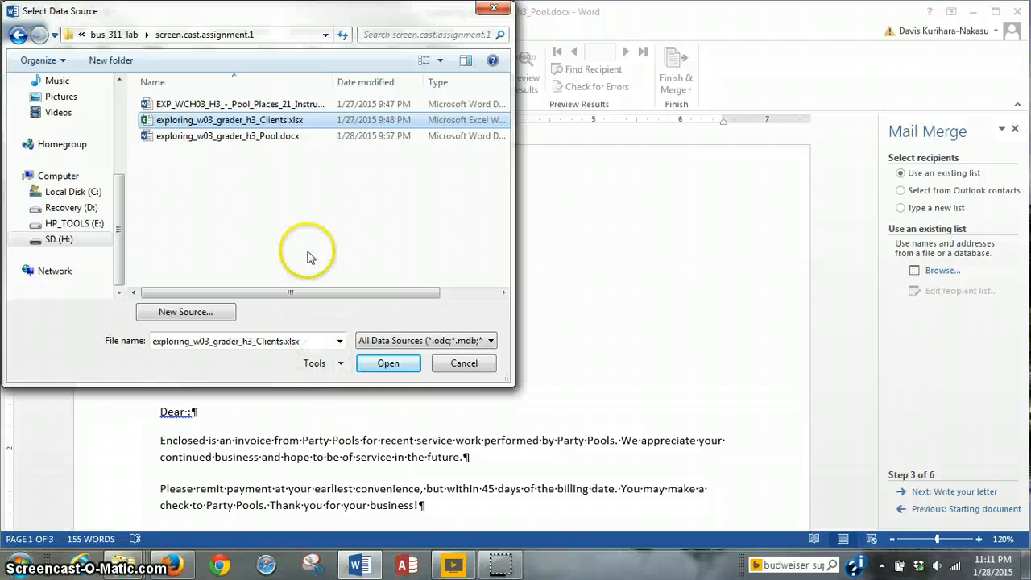
left_click(385, 362)
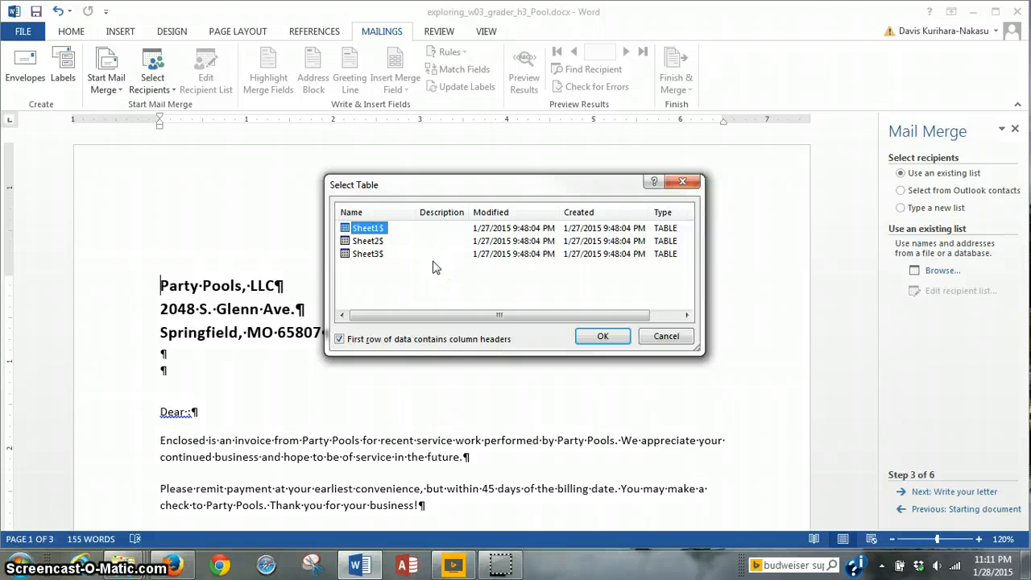
left_click(601, 336)
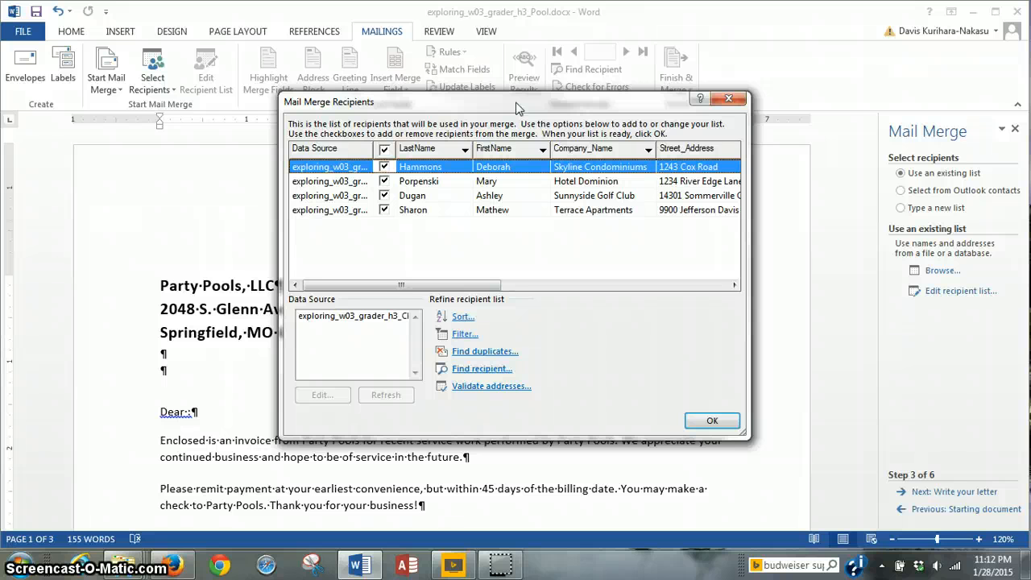
Step: Sort the merge recipients by LastName in ascending order and accept the recipient list
left_click(463, 317)
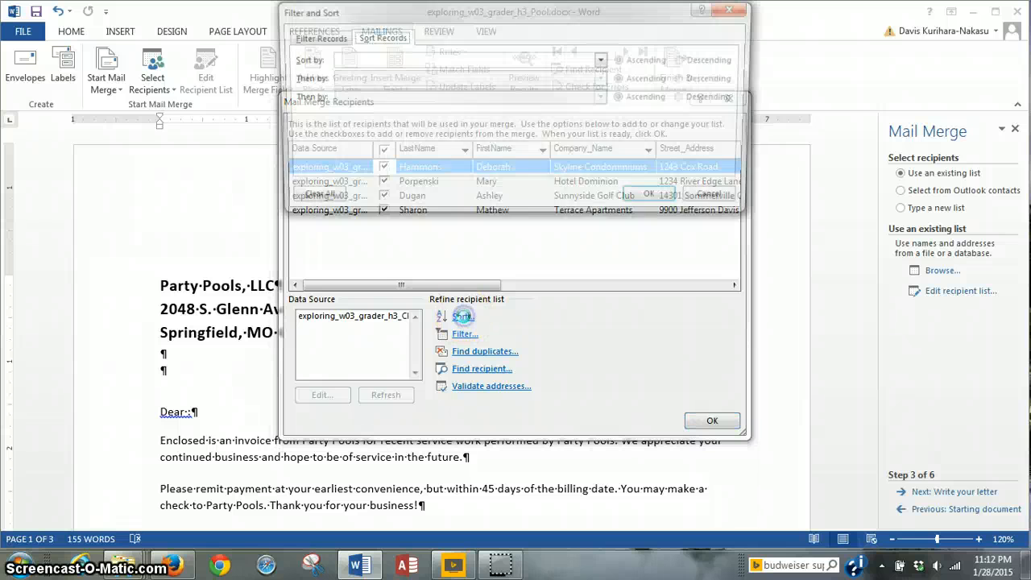
left_click(603, 60)
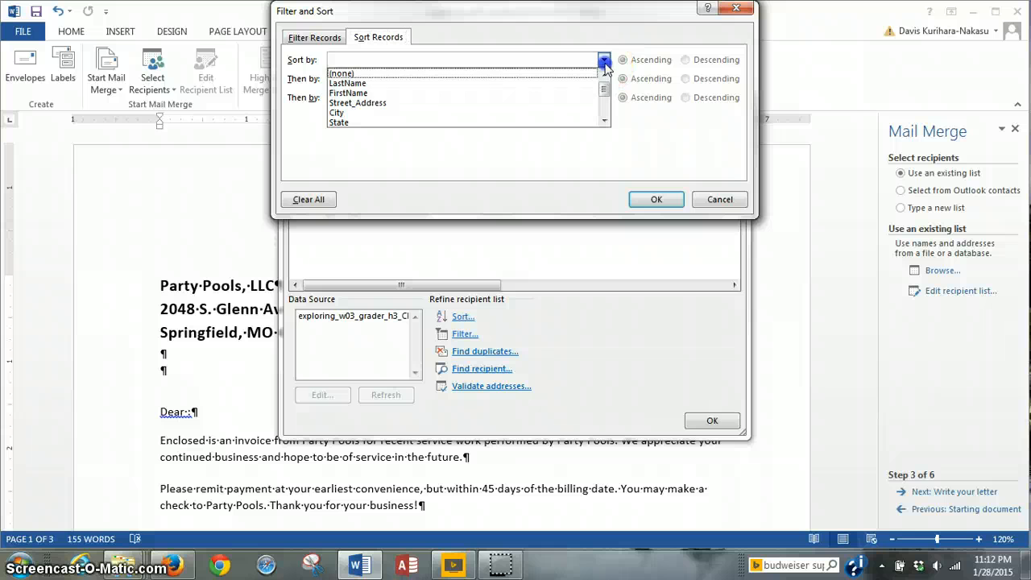
left_click(540, 84)
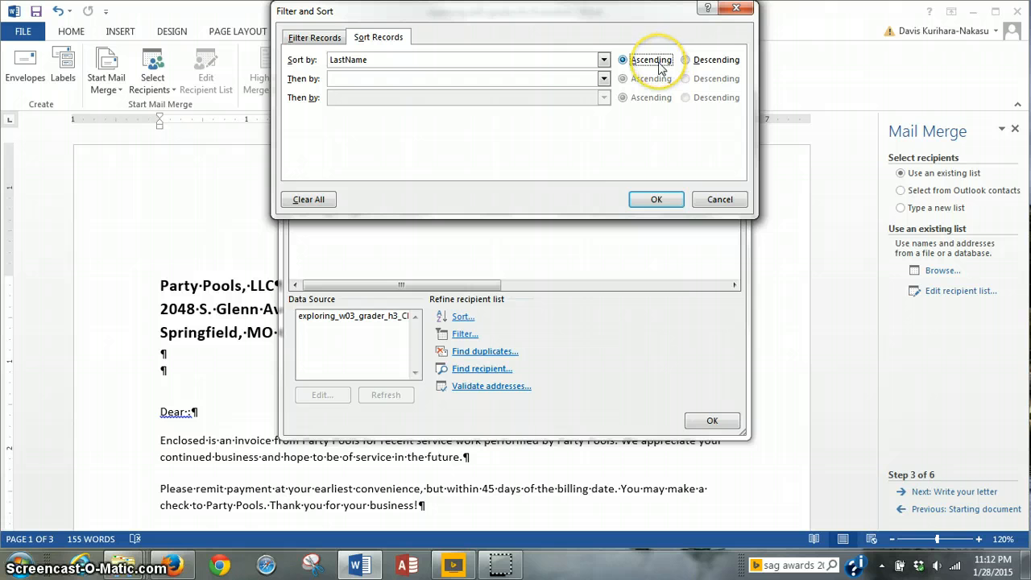
left_click(651, 199)
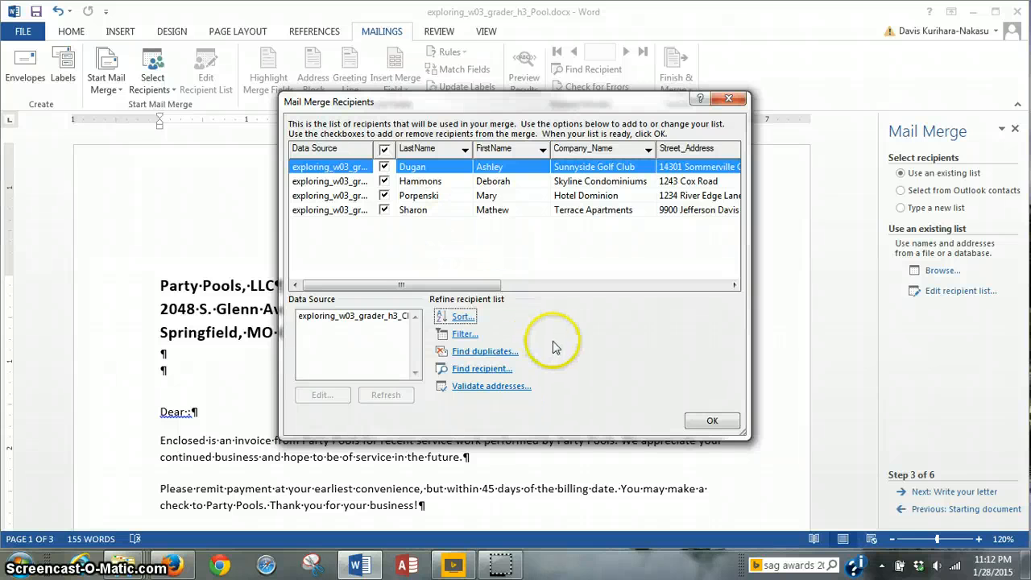
left_click(700, 421)
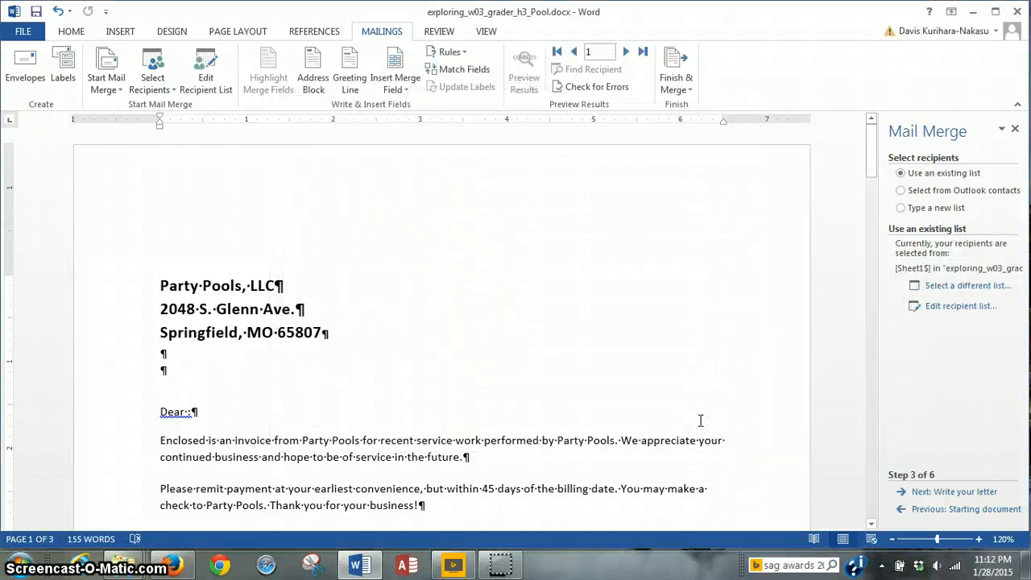
Step: Advance to writing the letter and insert an address block on the second blank line below the Party Pools address
left_click(938, 493)
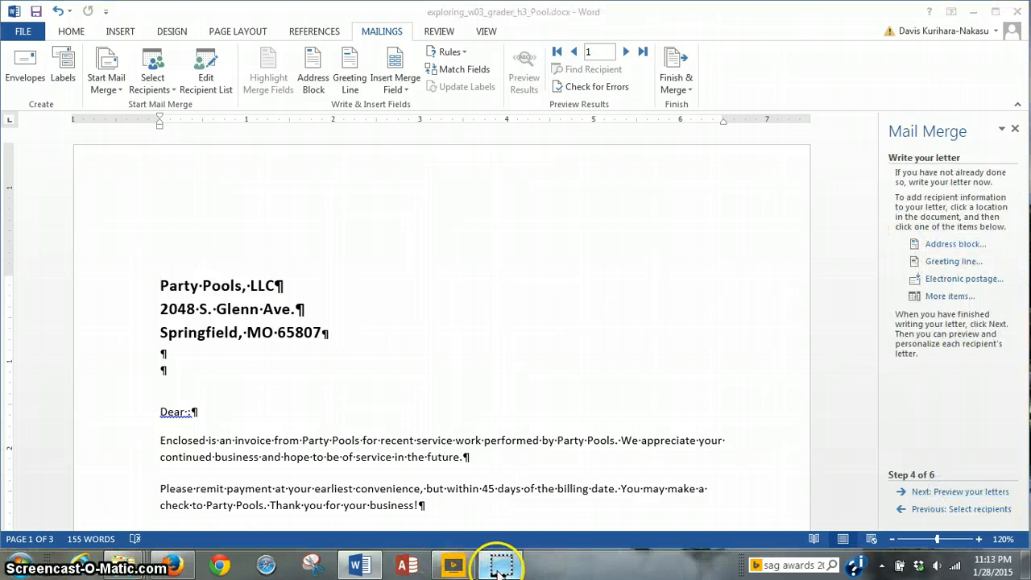
left_click(308, 360)
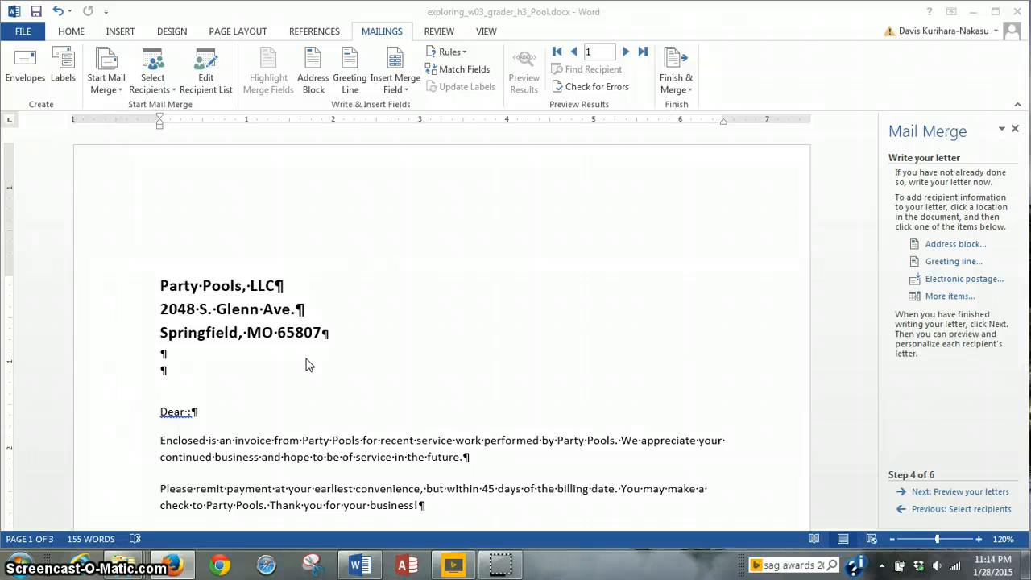
left_click(303, 389)
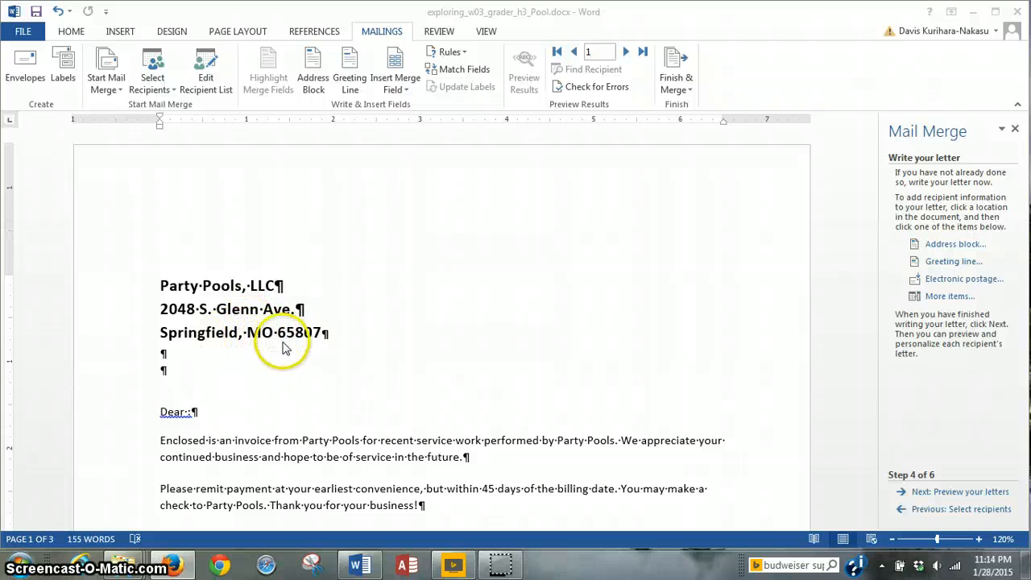
left_click(164, 367)
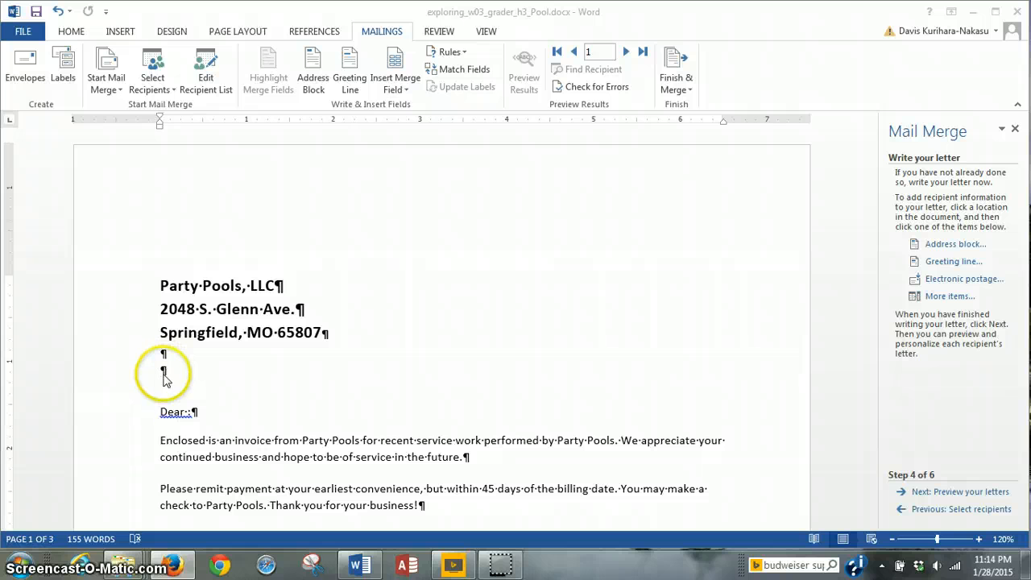
left_click(162, 373)
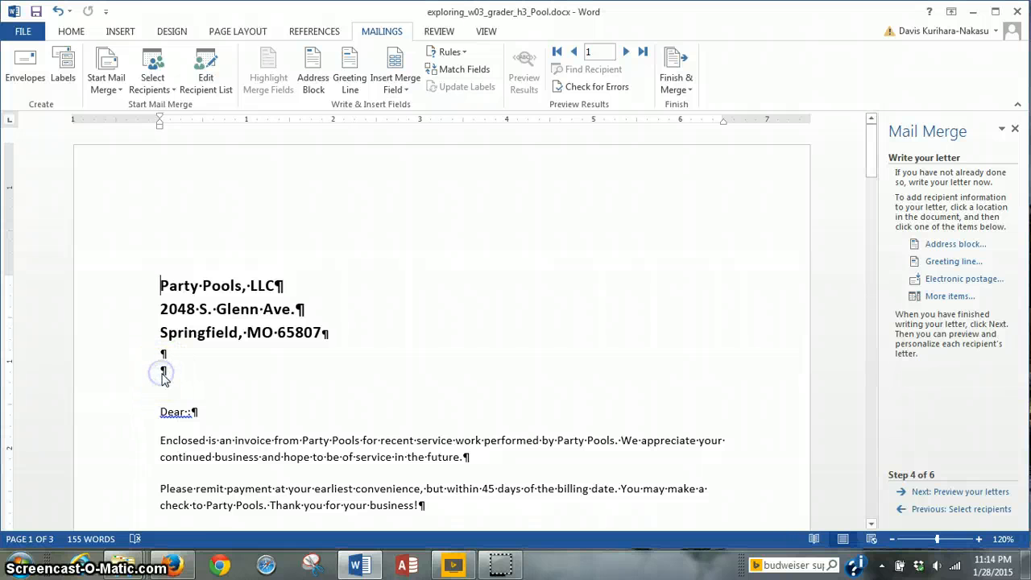
left_click(161, 374)
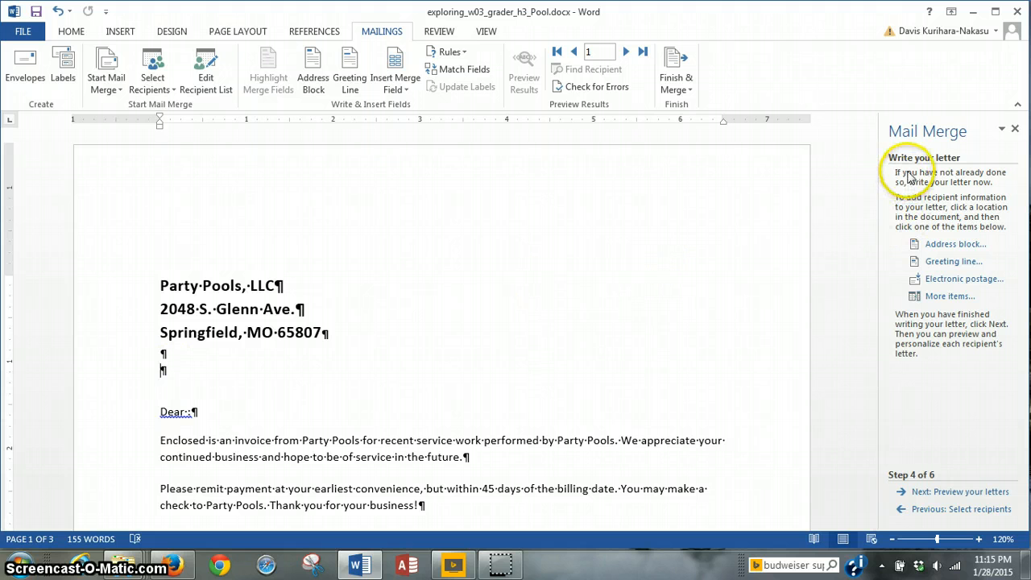
left_click(940, 250)
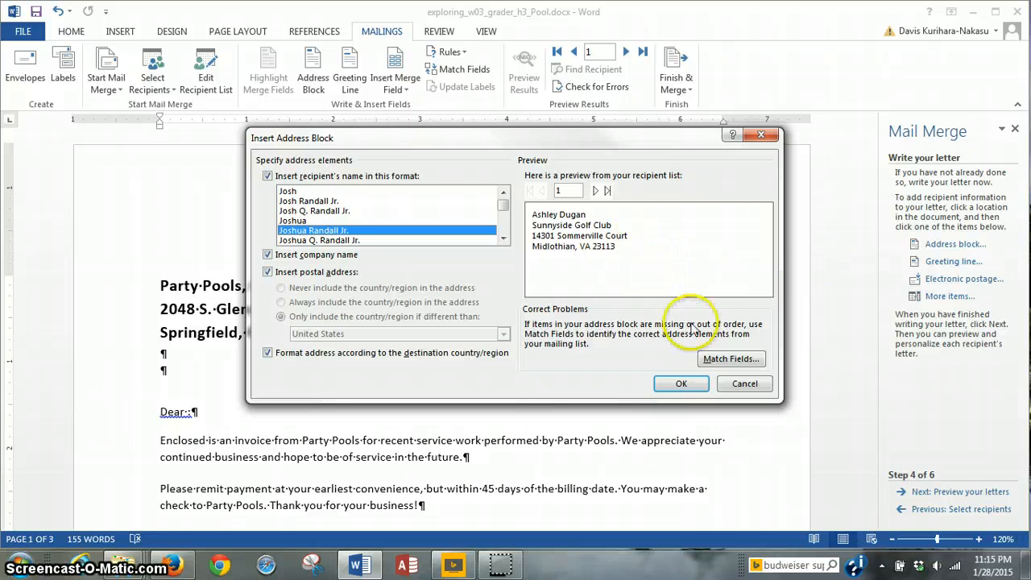
left_click(681, 384)
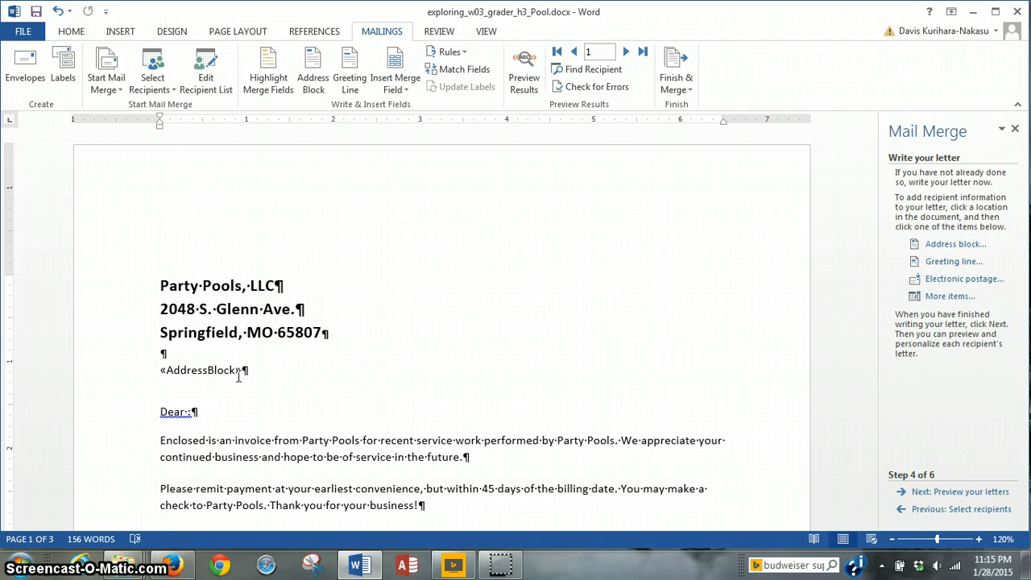
Step: Insert the FirstName merge field between "Dear" and the colon in the salutation, followed by a space
left_click(188, 412)
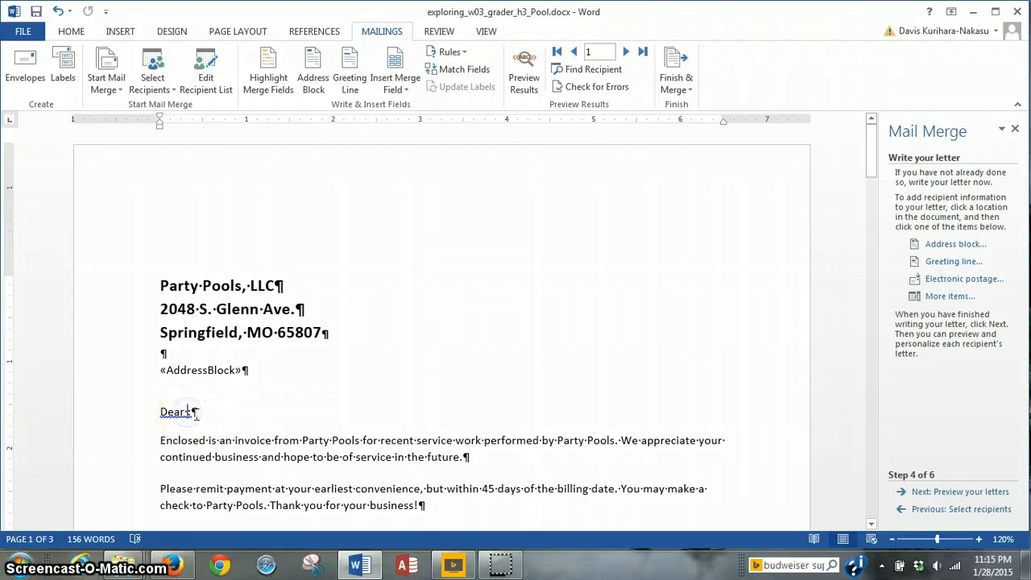
left_click(194, 412)
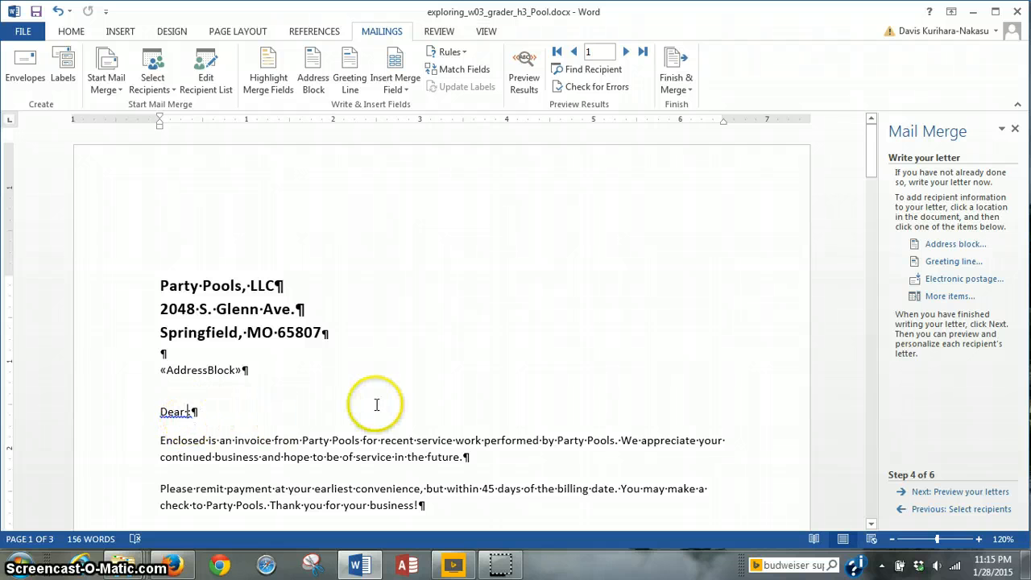
left_click(947, 296)
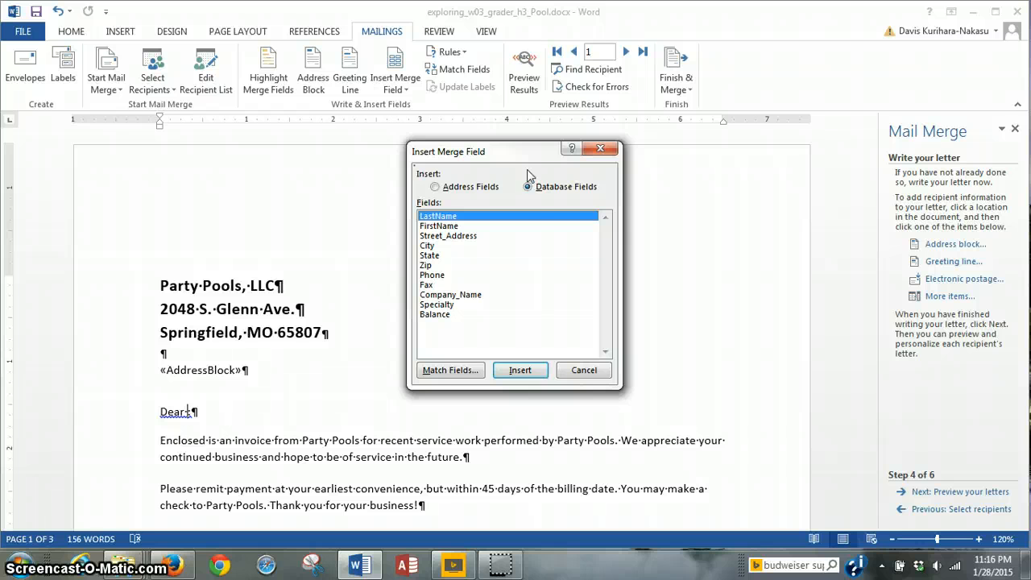
left_click(457, 227)
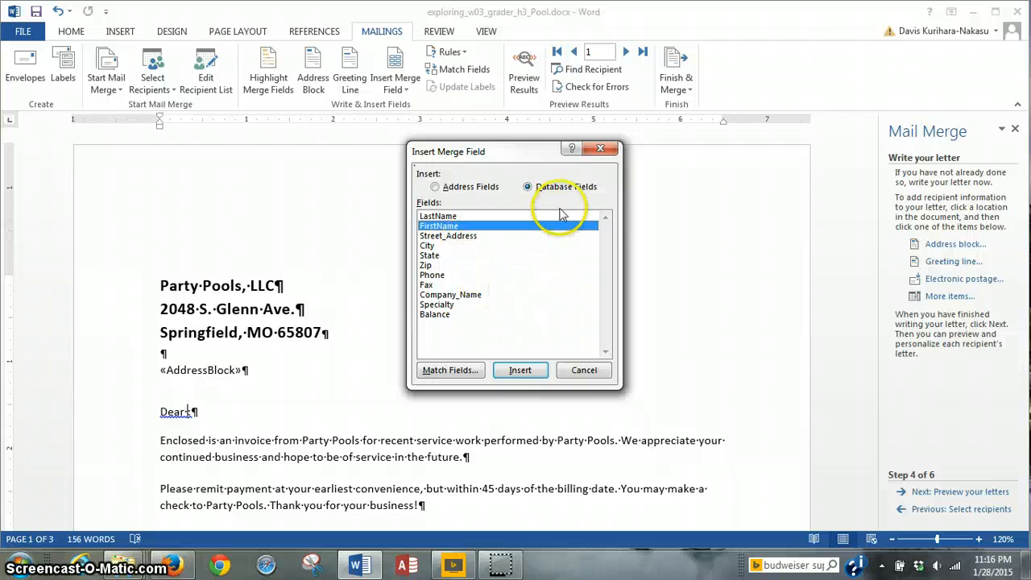
left_click(519, 372)
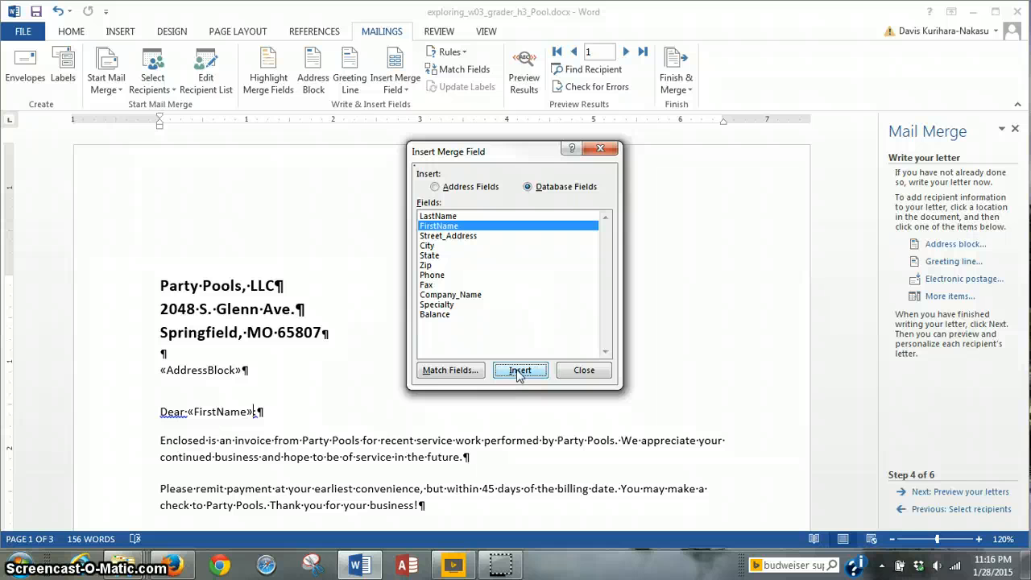
left_click(580, 368)
type(":")
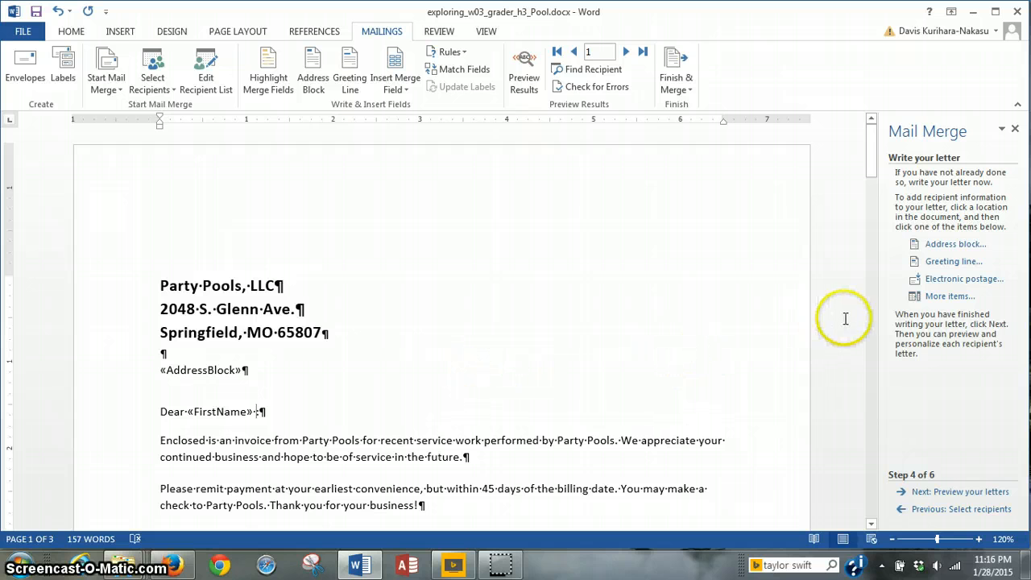
Step: Insert the LastName merge field after FirstName in the salutation, directly before the colon
left_click(934, 297)
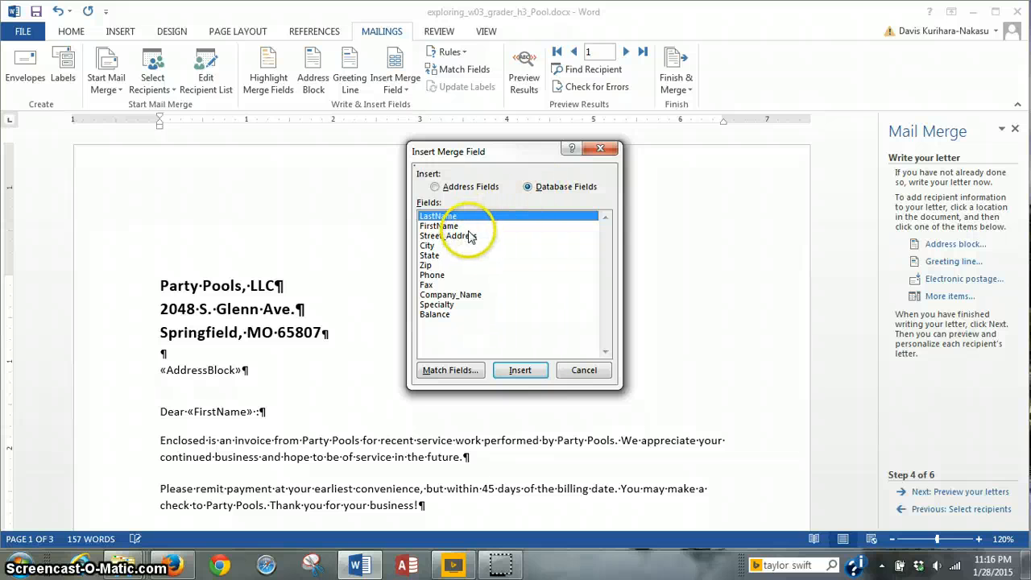
left_click(519, 370)
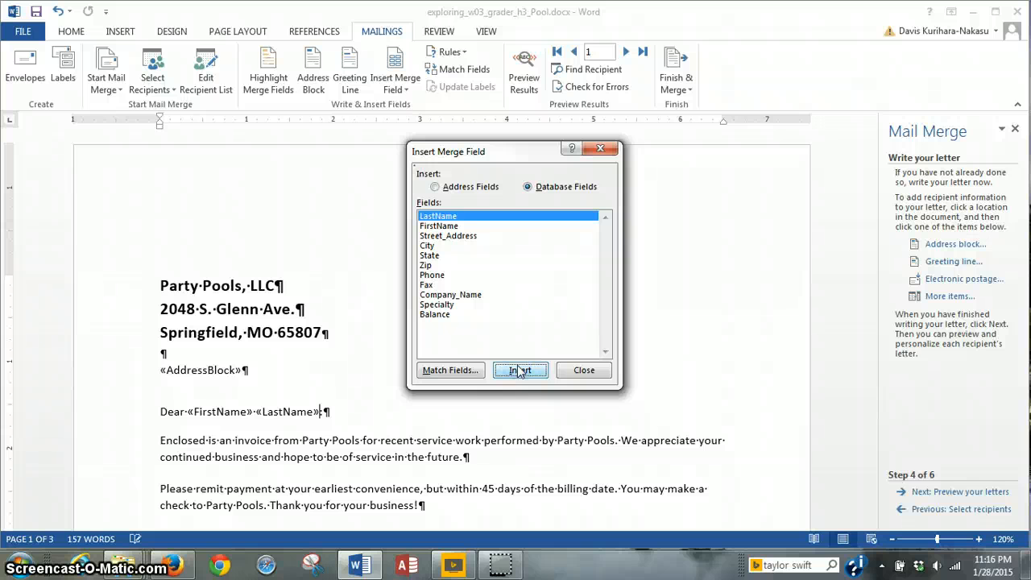
left_click(579, 370)
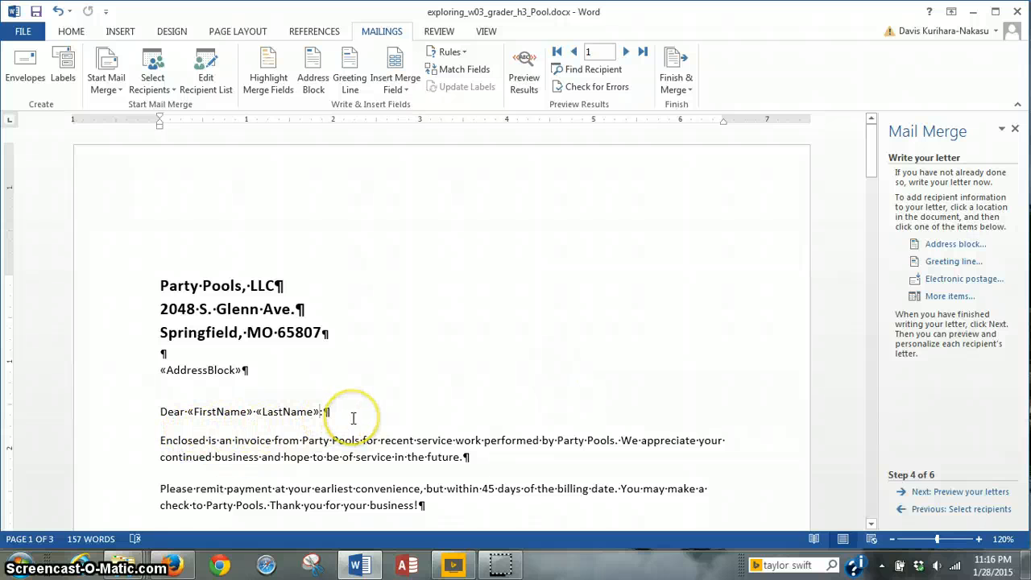
type(":")
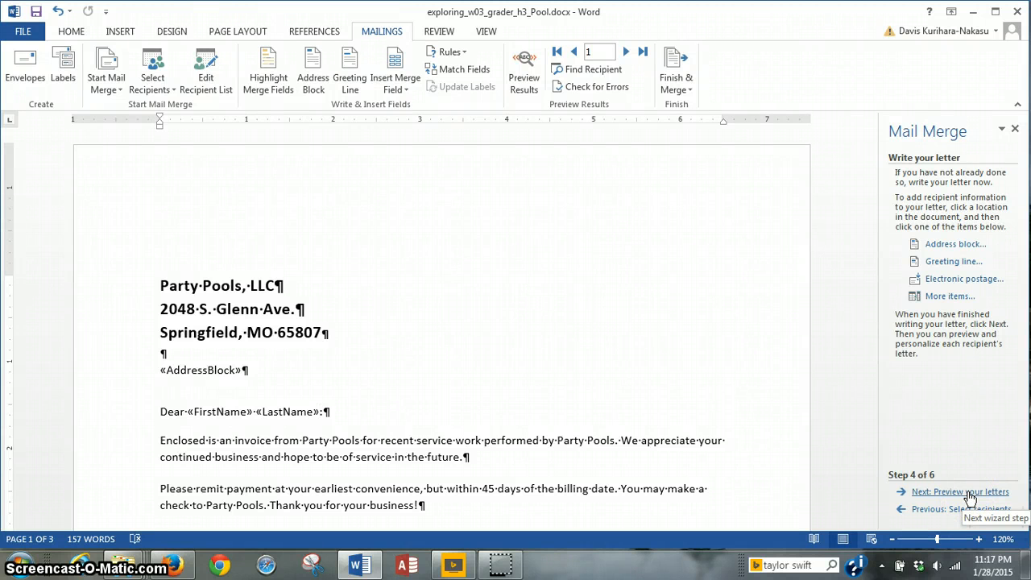
Step: Preview the letters and set the spacing after the recipient's address block paragraphs to 0 pt
left_click(968, 494)
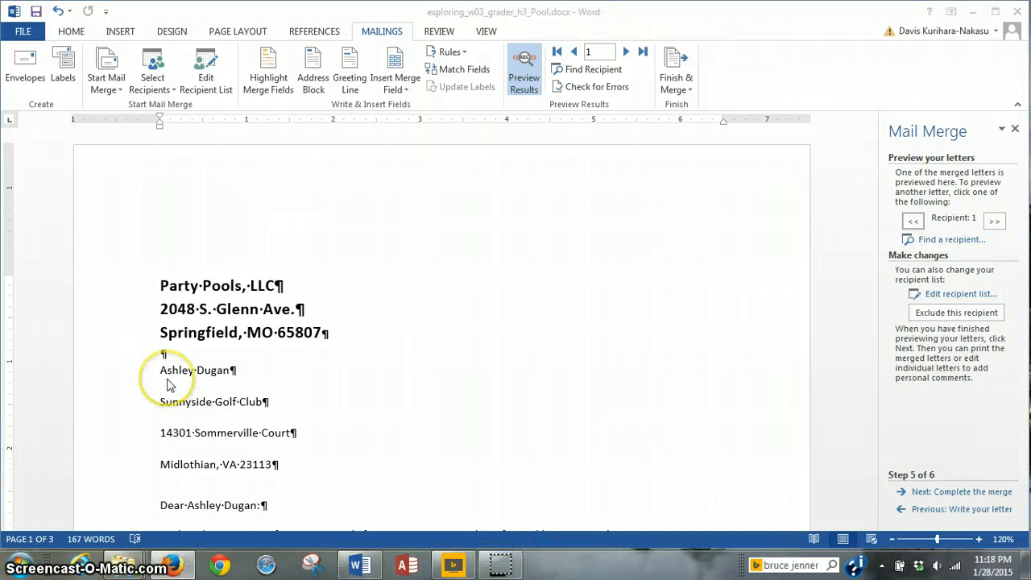
left_click(165, 371)
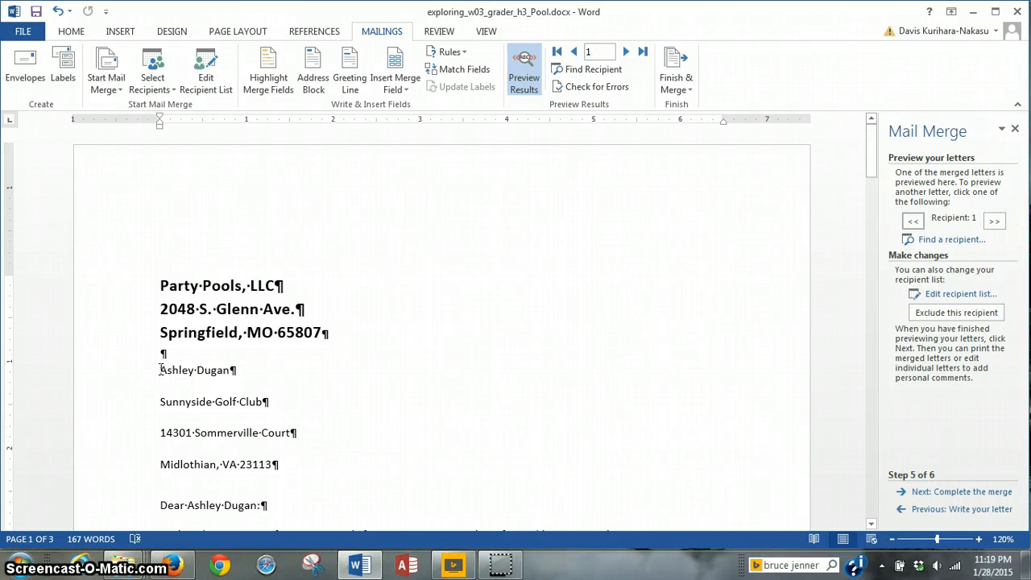
left_click_drag(163, 369, 313, 464)
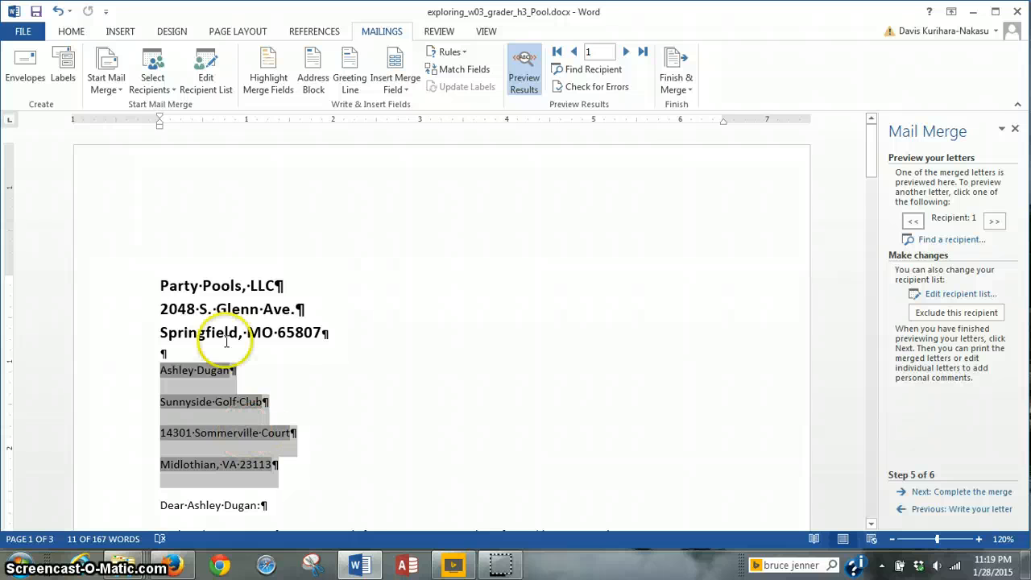
left_click(71, 32)
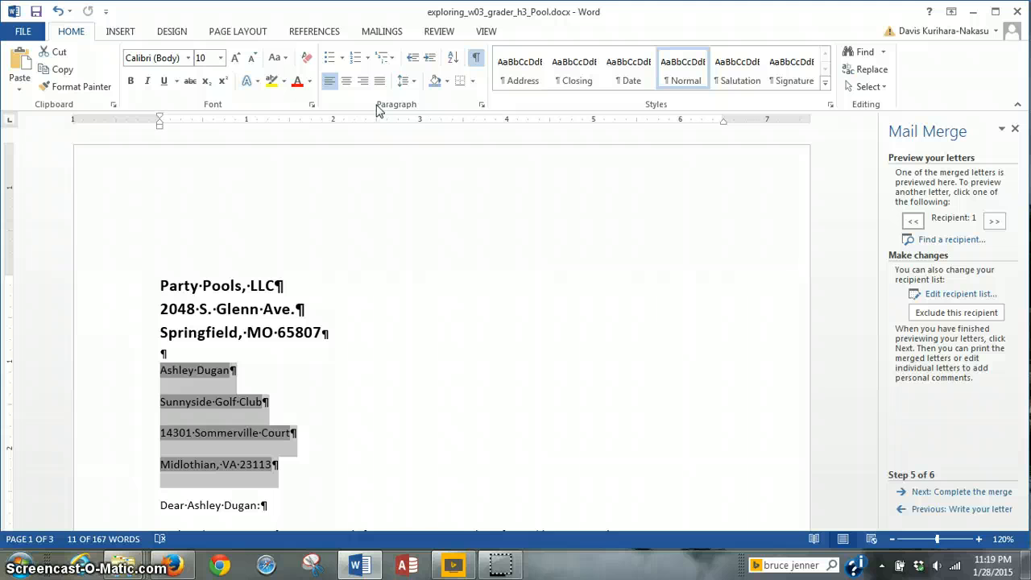
left_click(409, 107)
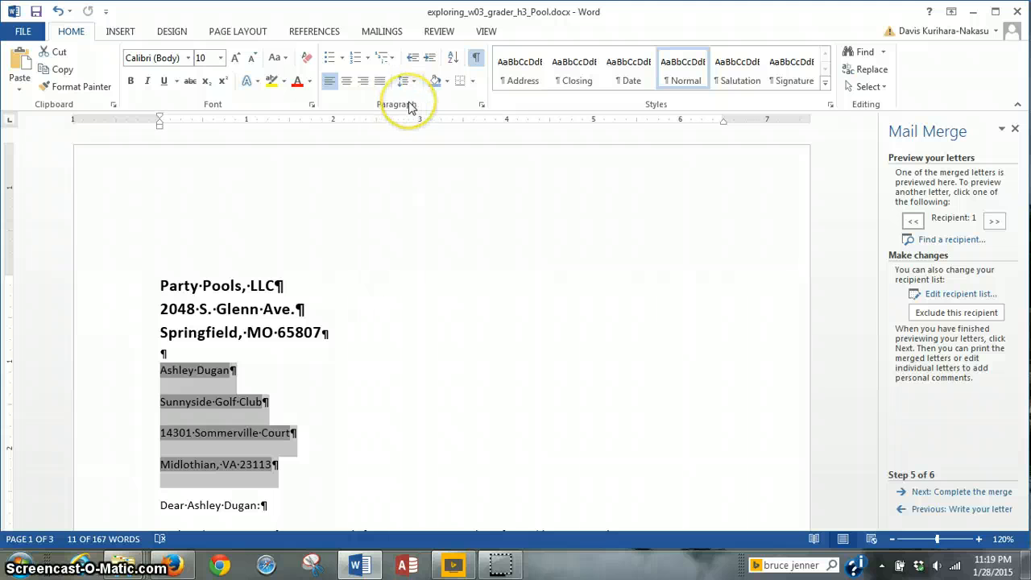
left_click(481, 107)
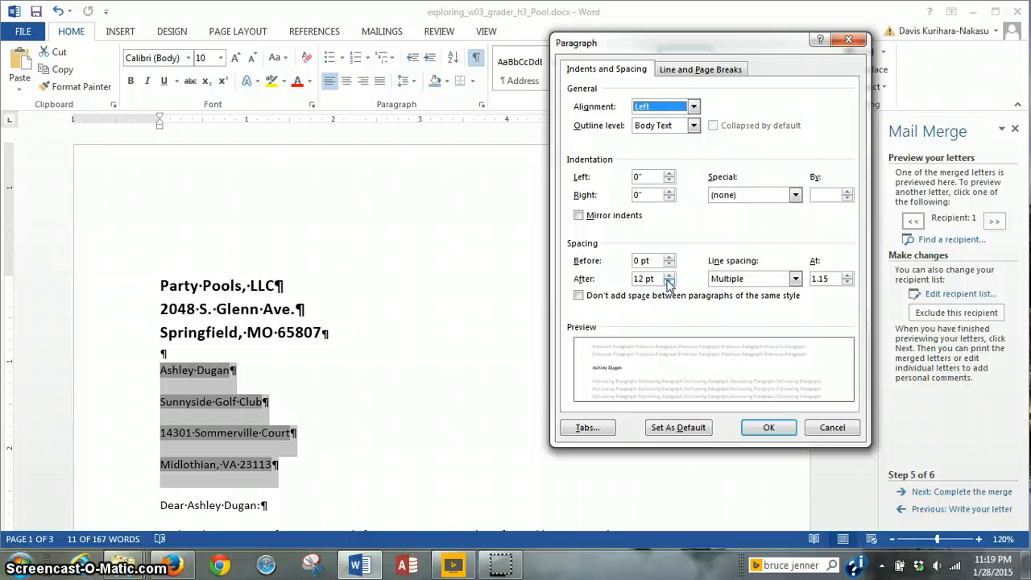
left_click(669, 282)
left_click(668, 283)
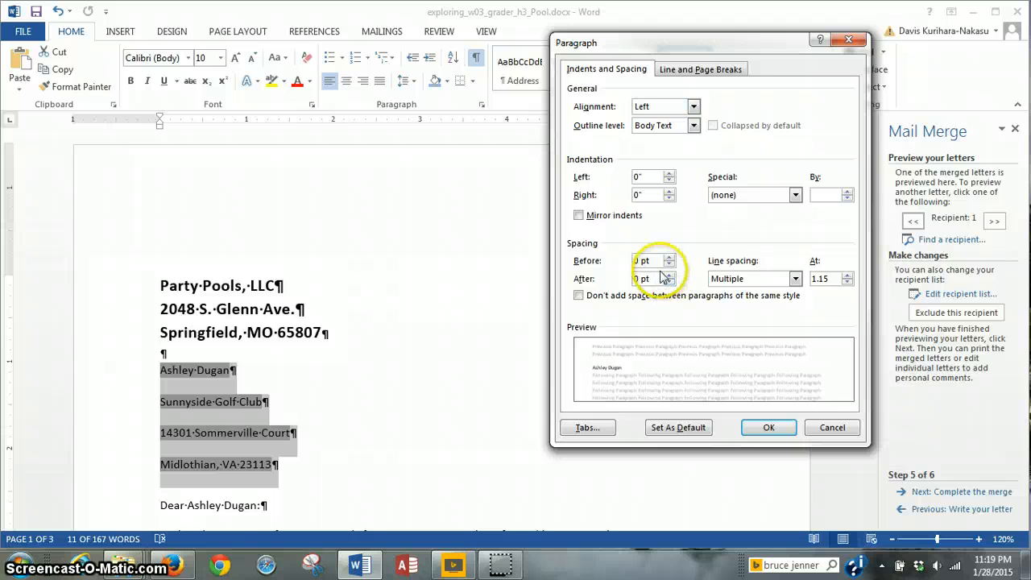
left_click(765, 426)
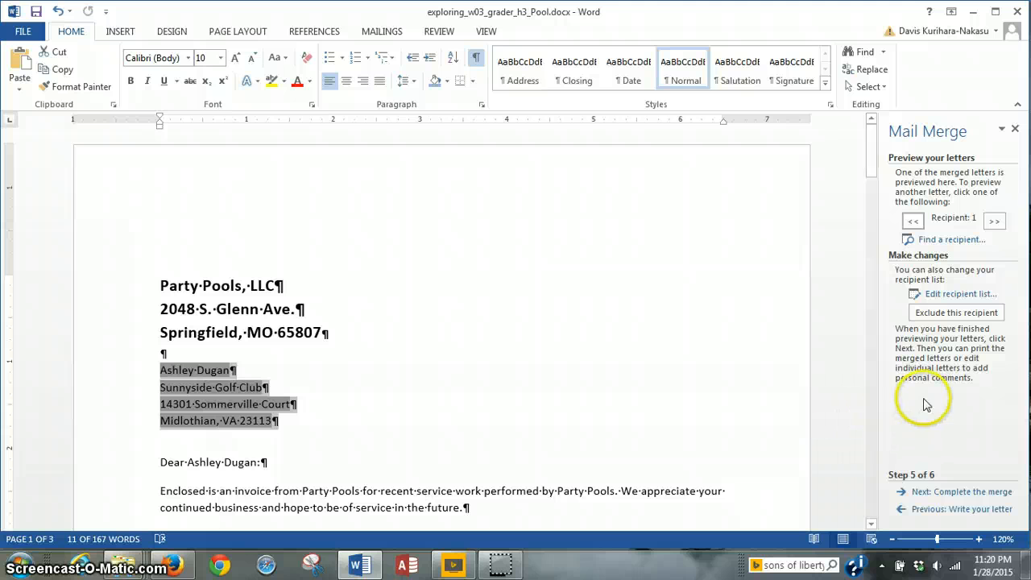
Step: Complete the merge by producing individual letters for all records in a new document
left_click(963, 492)
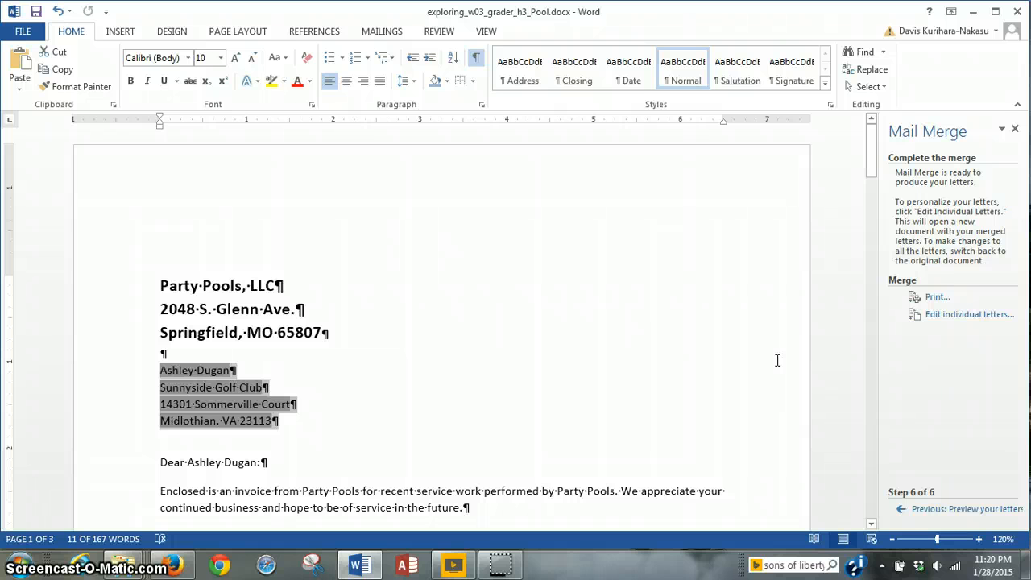
left_click(949, 317)
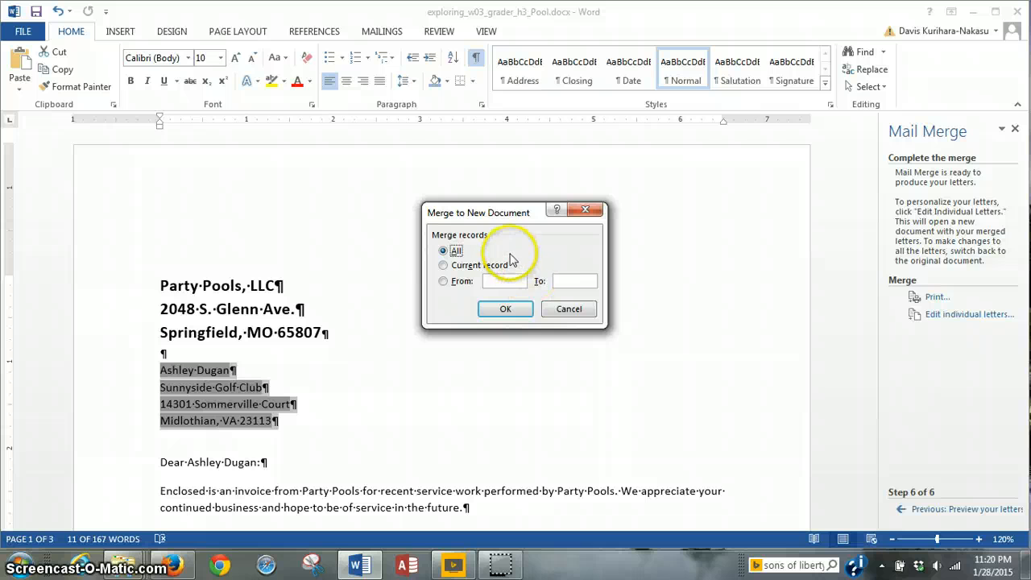
left_click(518, 319)
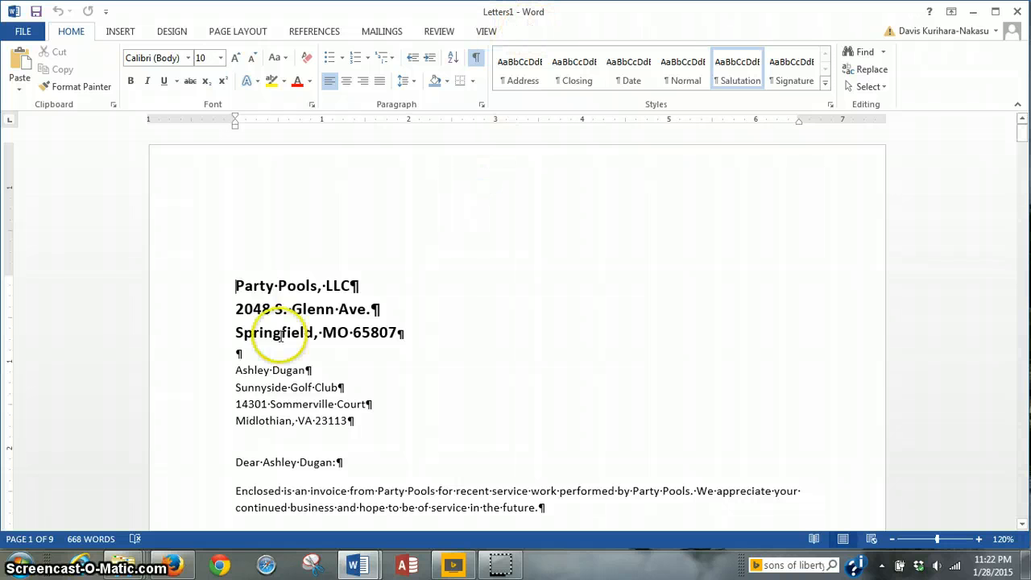
Step: Copy the first two merged letters with their invoices from the merged document
left_click_drag(235, 285, 669, 424)
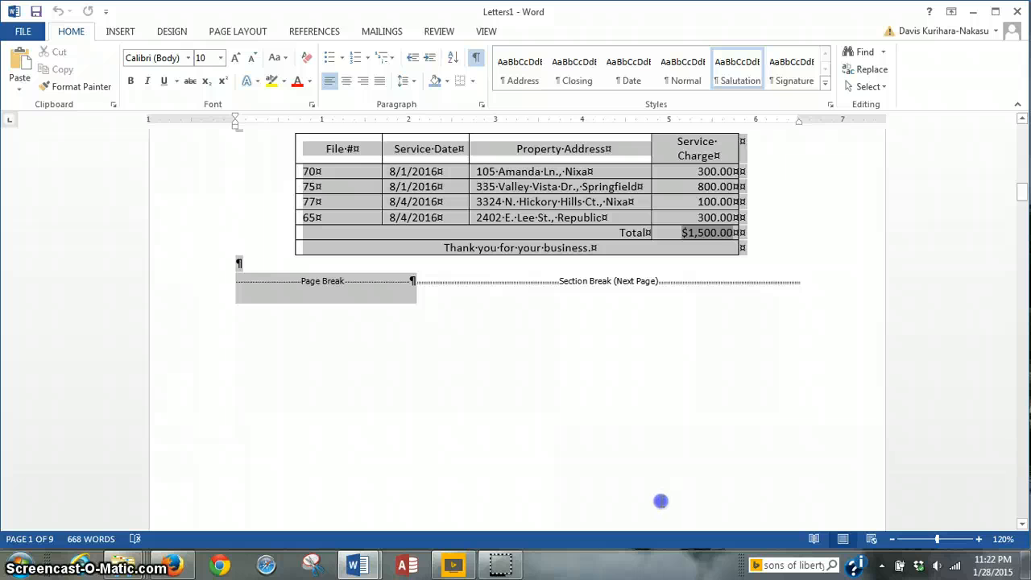
scroll(639, 522, "down", 5)
left_click_drag(639, 551, 766, 473)
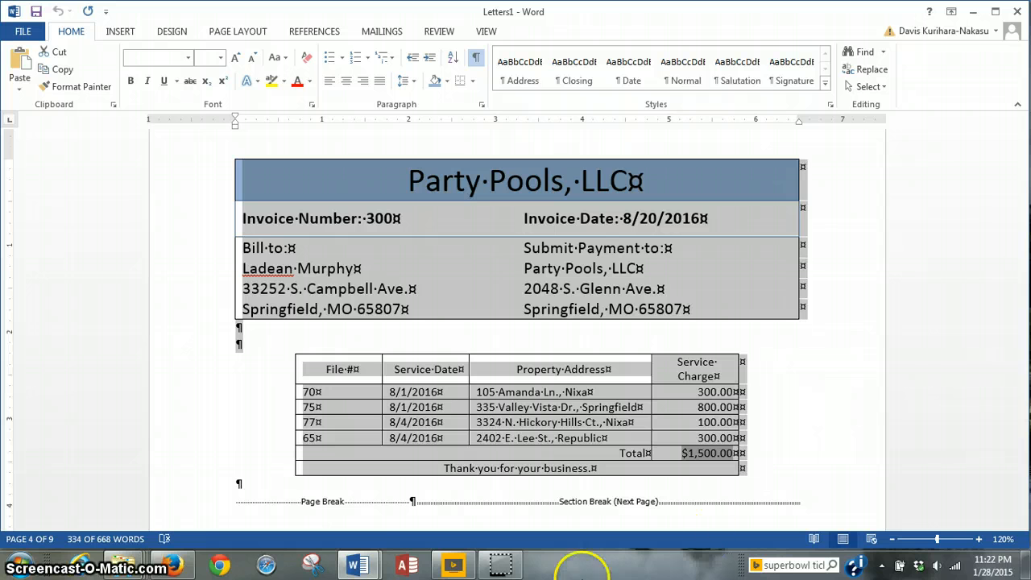
Step: Switch to exploring_w03_grader_h3_Pool.docx and paste the copied letters and invoices at the end of the document
mouse_move(370, 567)
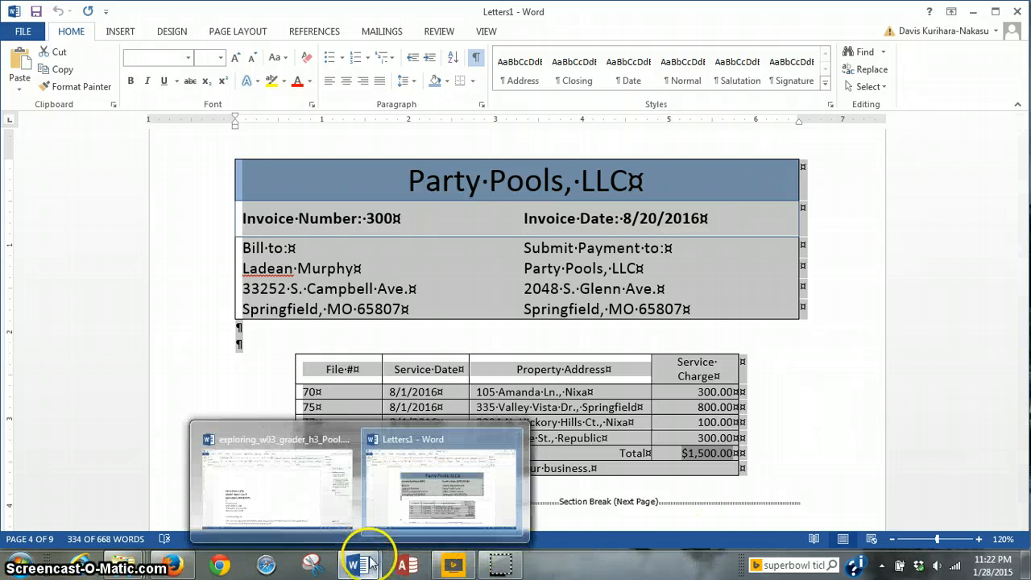
left_click(300, 489)
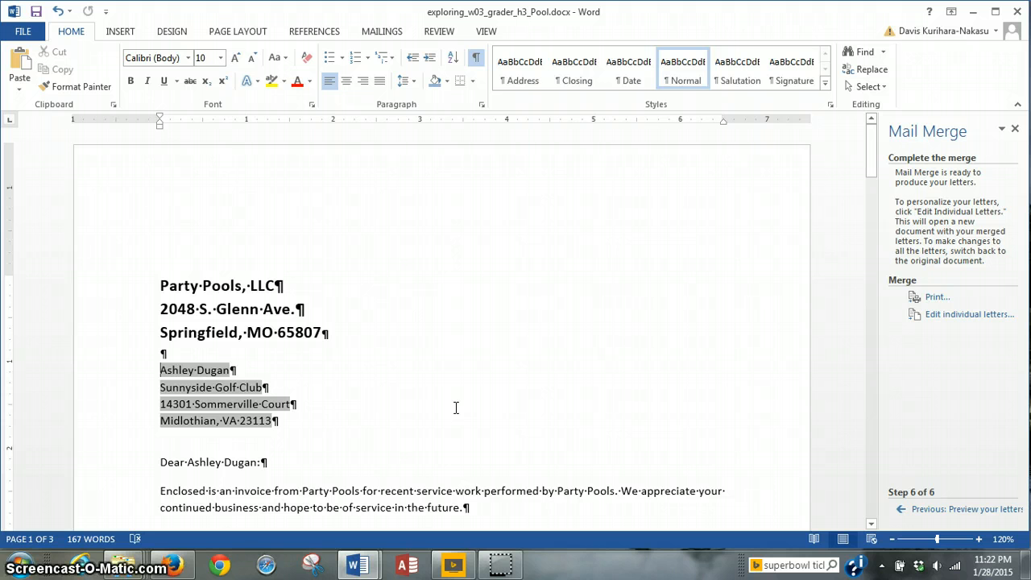
left_click(161, 284)
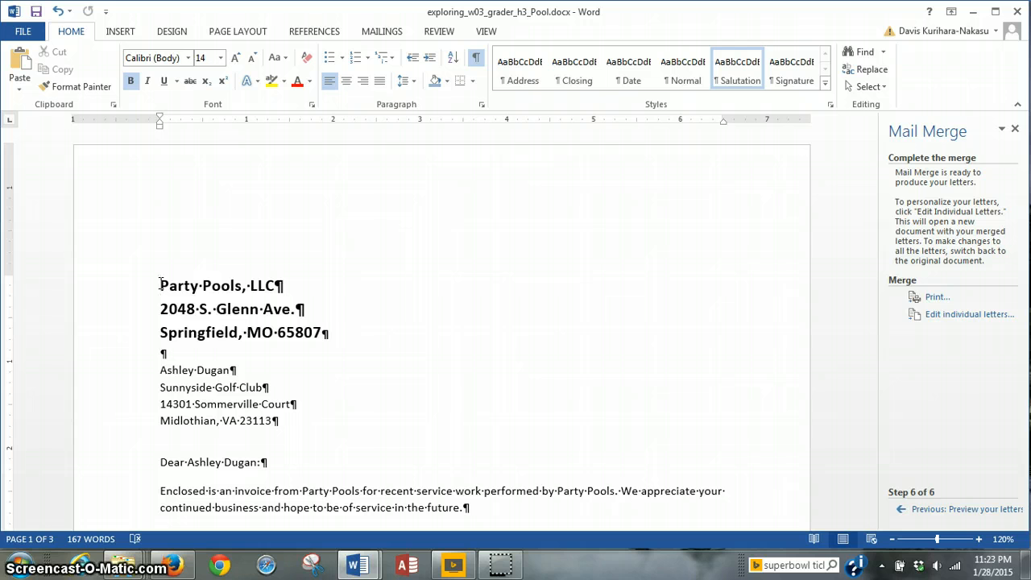
key("ctrl+End")
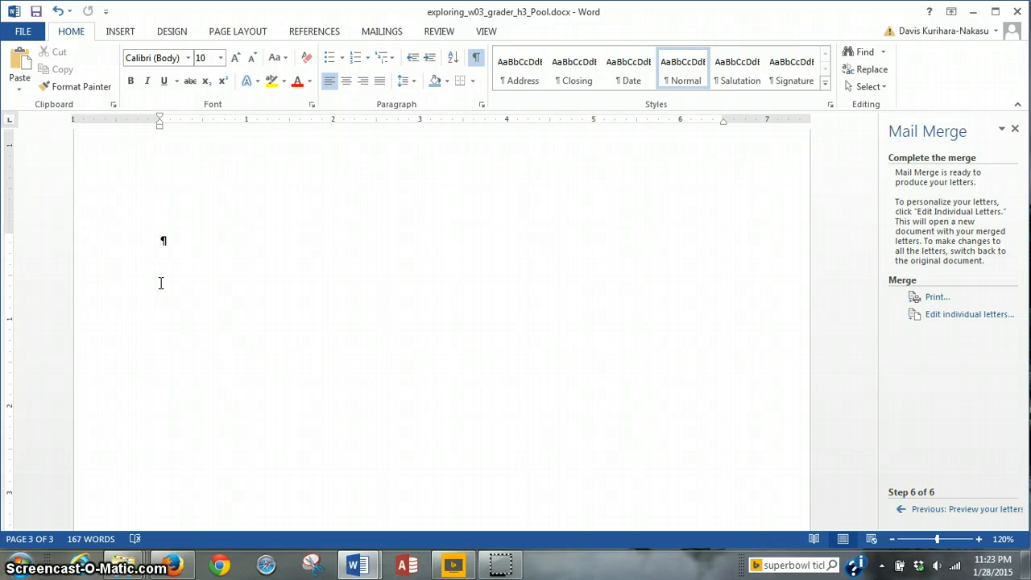
type("Party Pools, LLC Invoice Number: 300\tInvoice Date: 8/20/2016 Bill to: Ladean Murphy 33252 S. Campbell Ave. Springfield, MO 65807\tSubmit Payment to: Party Pools, LLC 2048 S. Glenn Ave. Springfield, MO 65807   File #\tService Date\tProperty Address\tService Charge 70\t8/1/2016\t105 Amanda Ln., Nixa\t300.00 75\t8/1/2016\t335 Valley Vista Dr., Springfield\t800.00 77\t8/4/2016\t3324 N. Hickory Hills Ct., Nixa\t100.00 65\t8/4/2016\t2402 E. Lee St., Republic\t300.00 Total\t$1,500.00 Thank you for your business.")
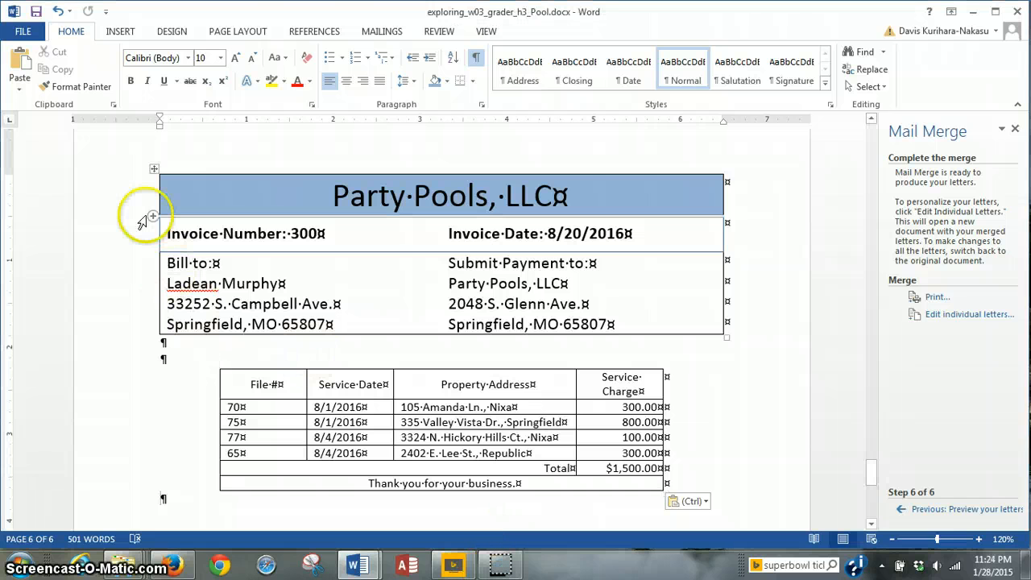
Step: Look through exploring_w03_grader_h3_Pool.docx from the beginning to check the letter and invoice pages and their page breaks
left_click(120, 213)
scroll(120, 215, "up", 20)
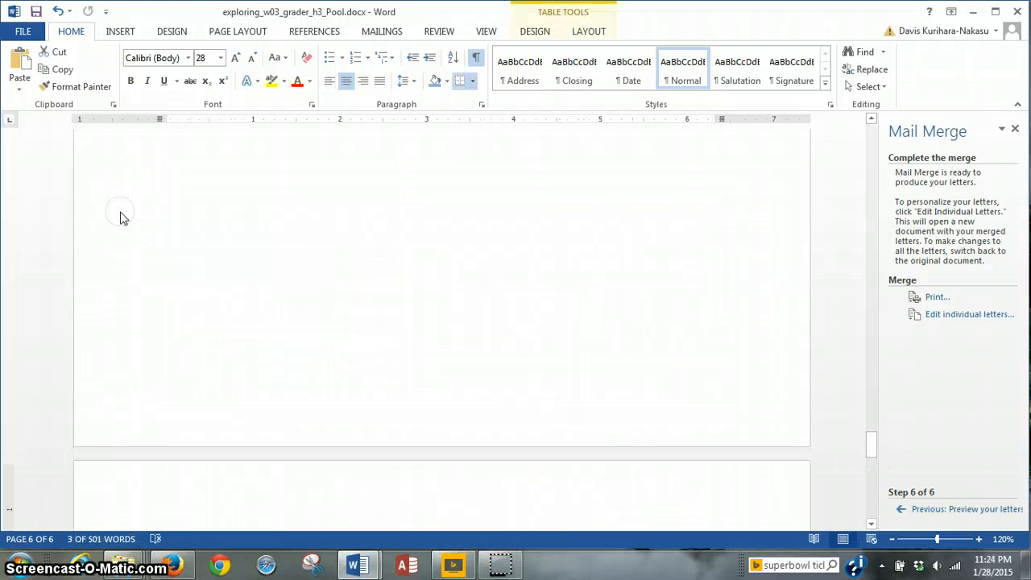
scroll(121, 218, "up", 20)
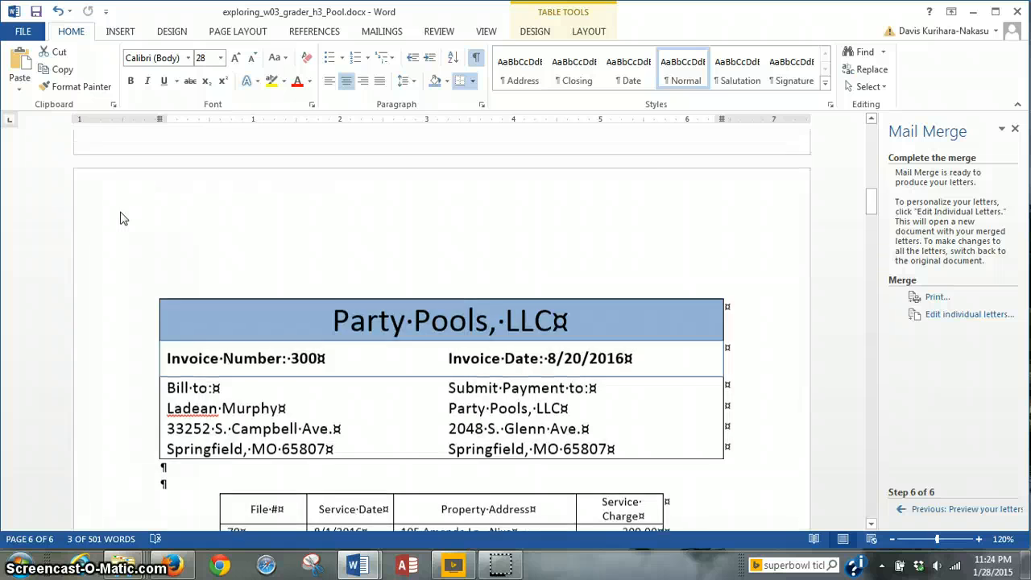
left_click(155, 290)
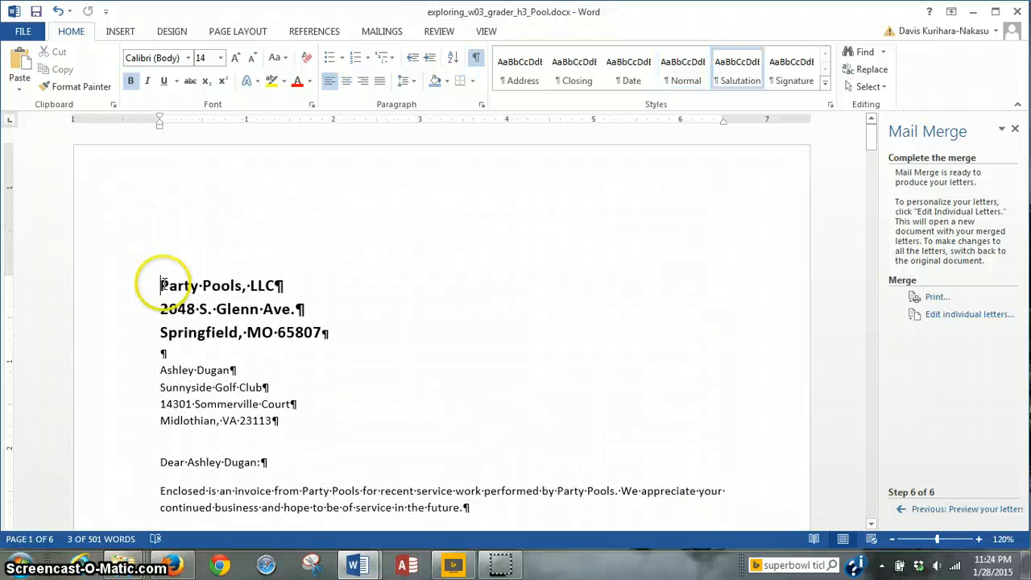
scroll(545, 306, "down", 5)
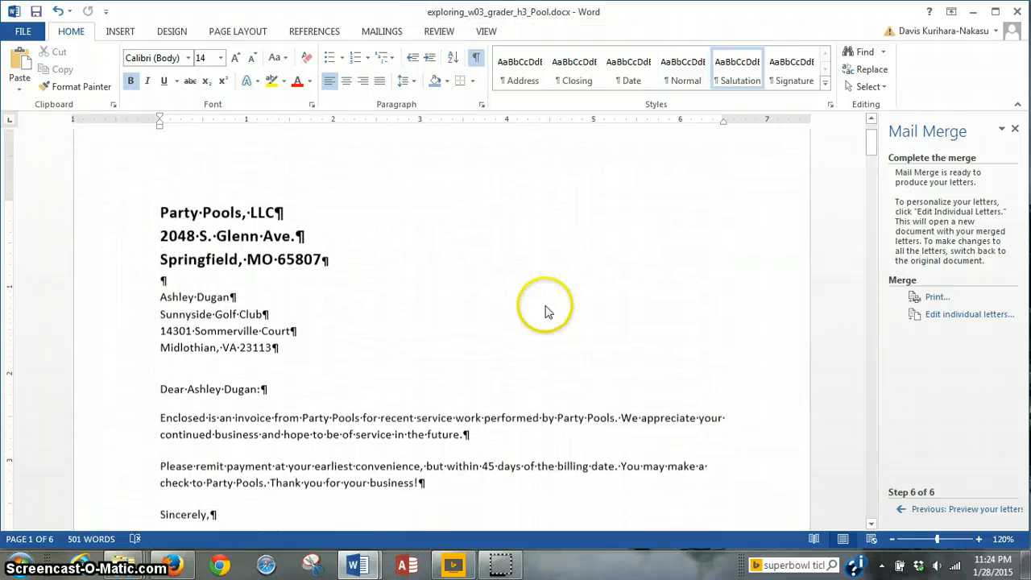
scroll(546, 315, "down", 8)
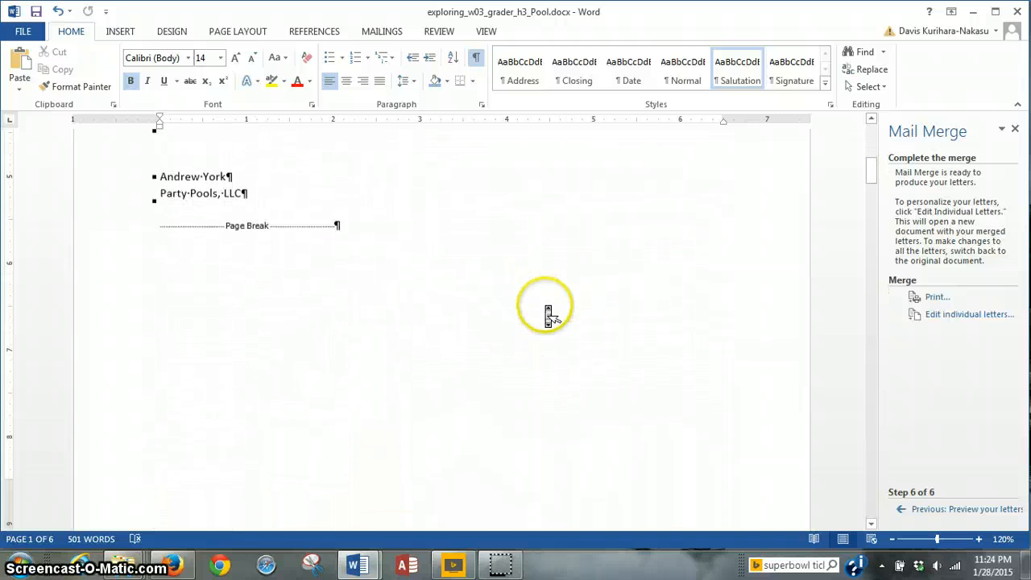
scroll(546, 312, "down", 9)
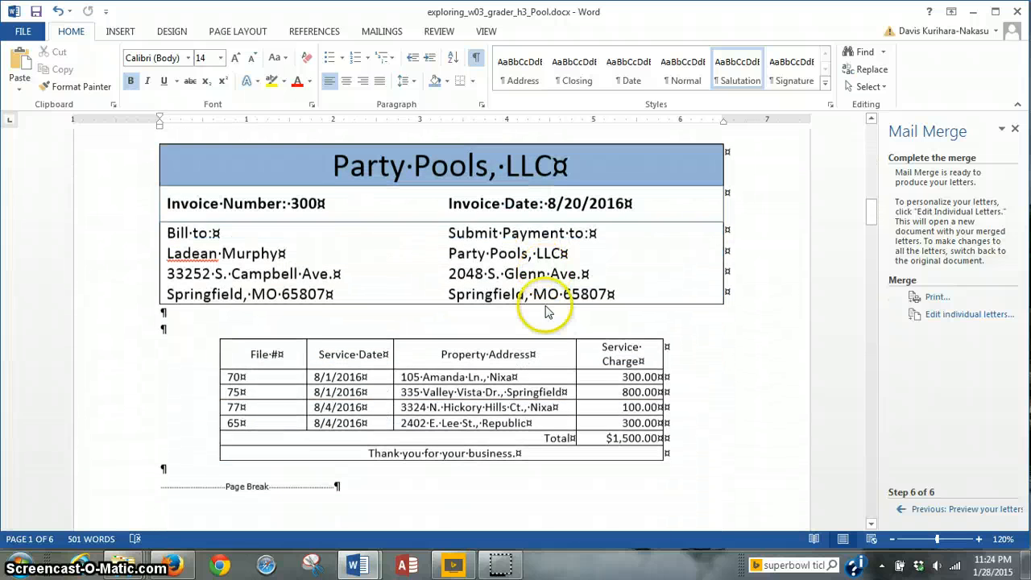
scroll(546, 312, "down", 6)
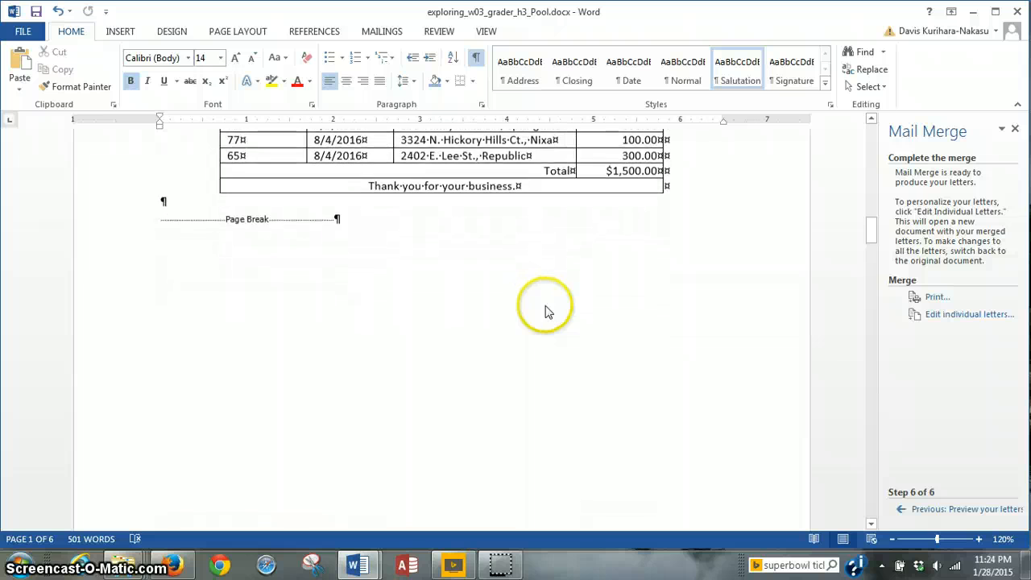
Step: Check the remaining pages through the end of the document for the pasted letters, invoices and page breaks
scroll(545, 311, "down", 5)
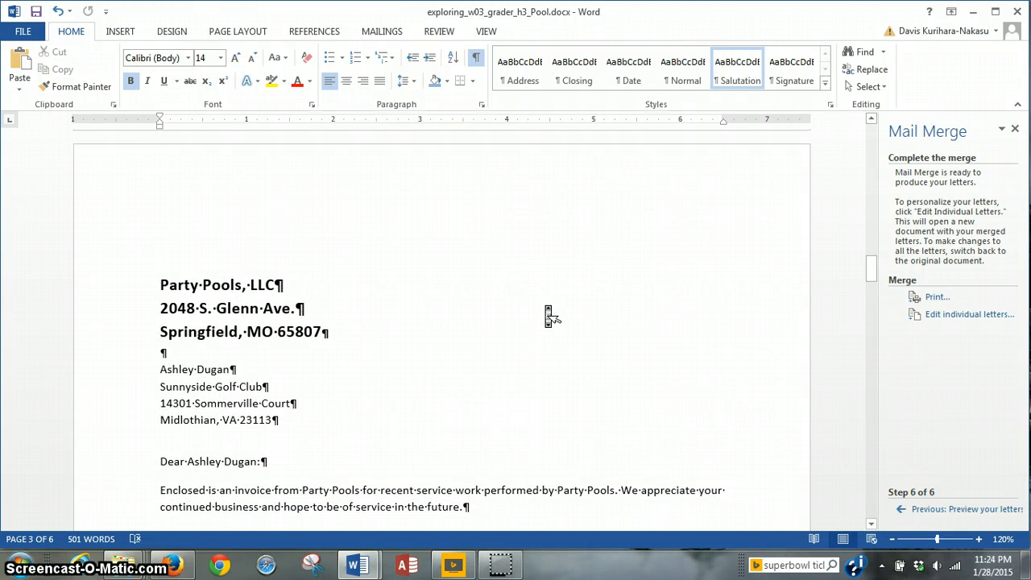
scroll(547, 315, "down", 6)
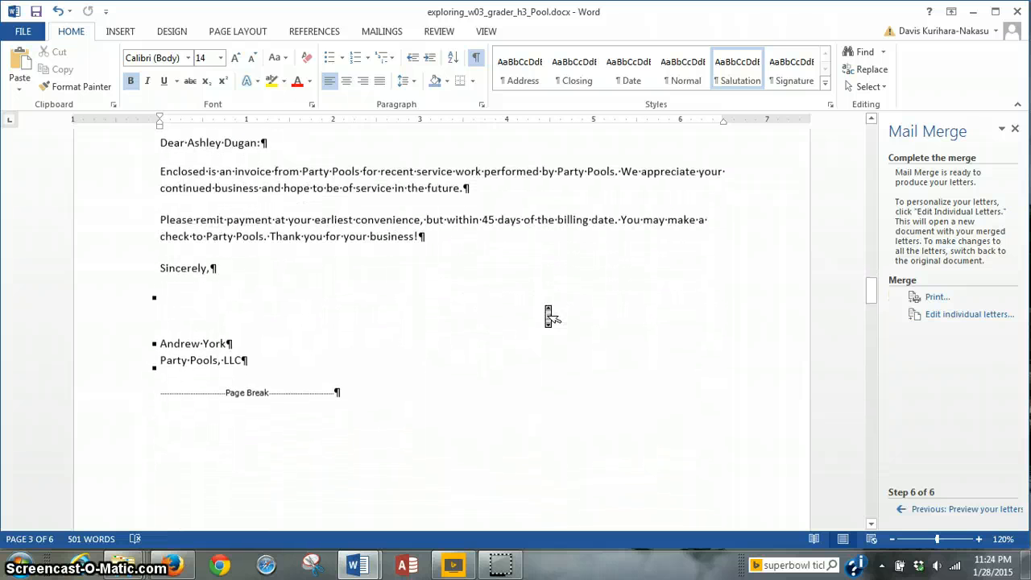
scroll(548, 315, "down", 6)
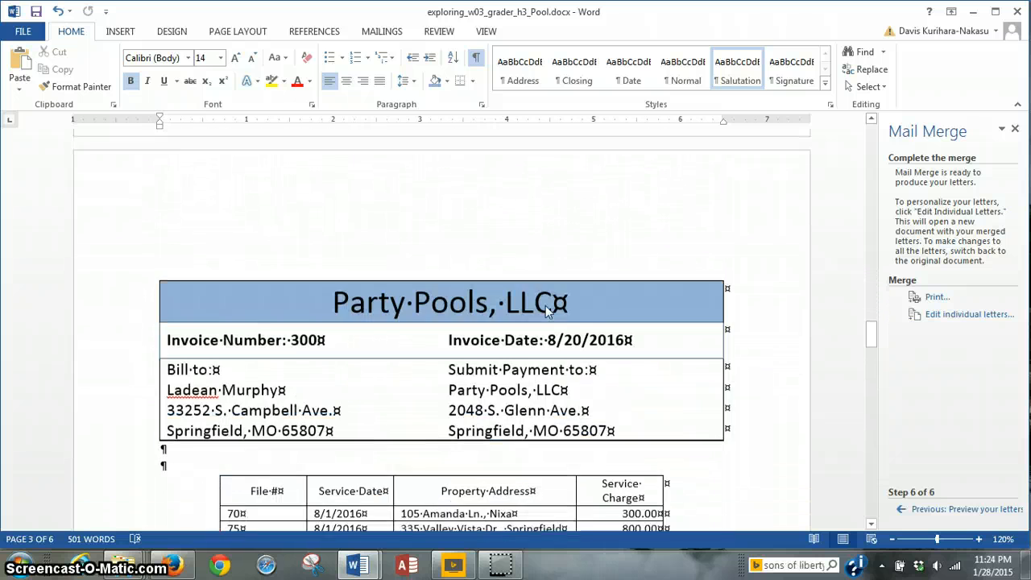
scroll(547, 314, "down", 8)
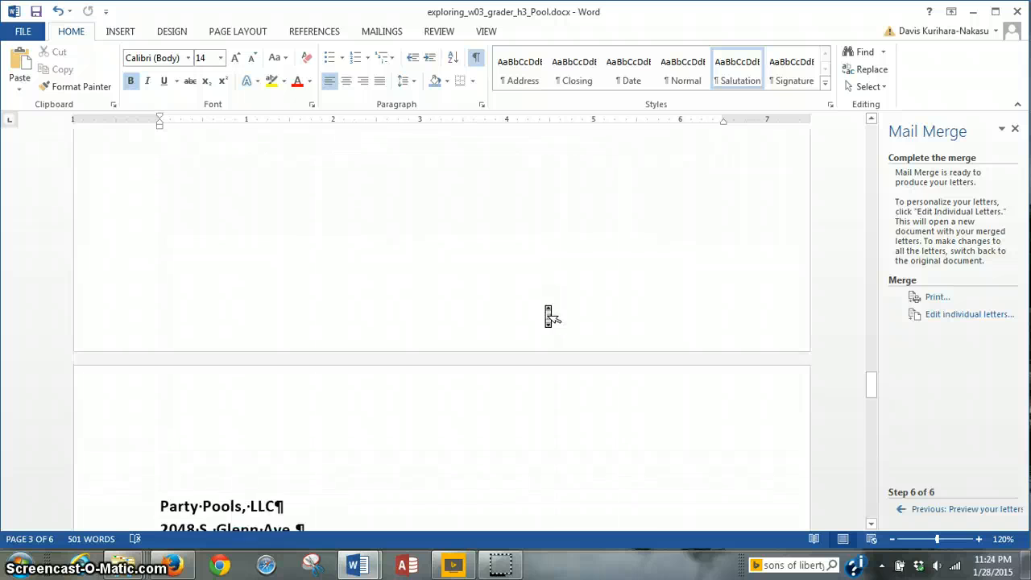
scroll(547, 316, "down", 8)
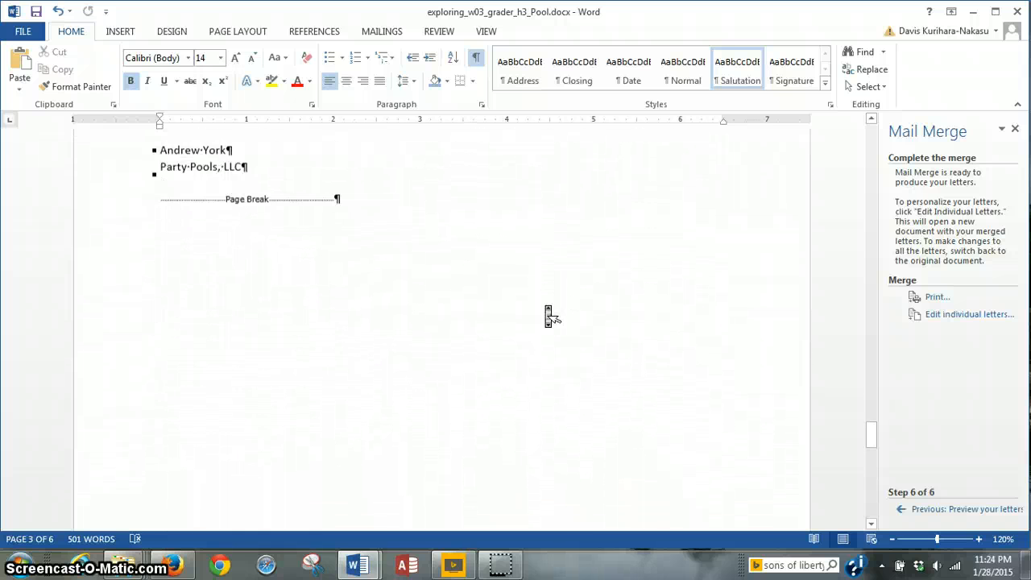
scroll(547, 315, "down", 10)
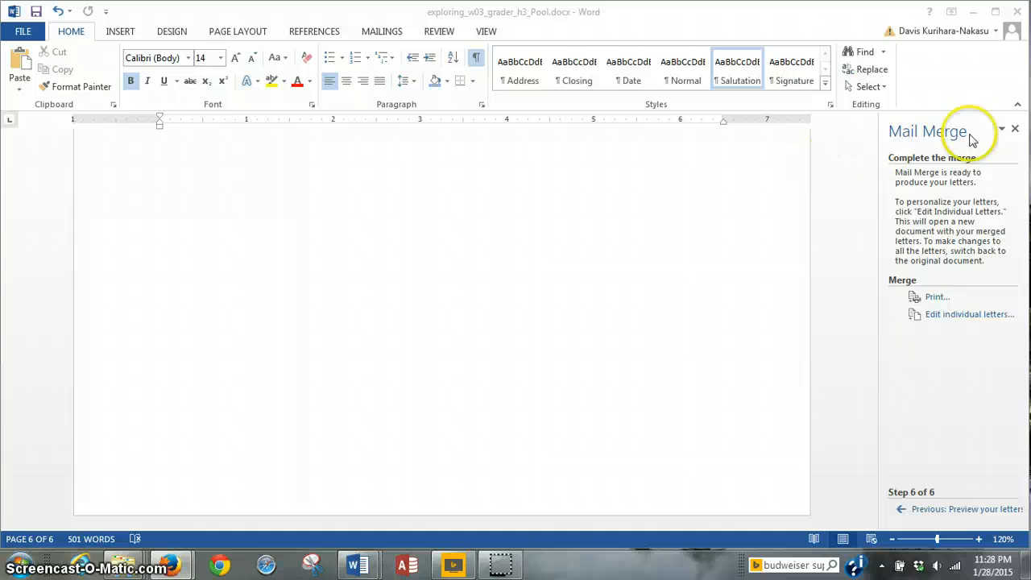
Step: Close exploring_w03_grader_h3_Pool.docx with its changes saved, and close the merged Letters1 document without saving
left_click(1017, 12)
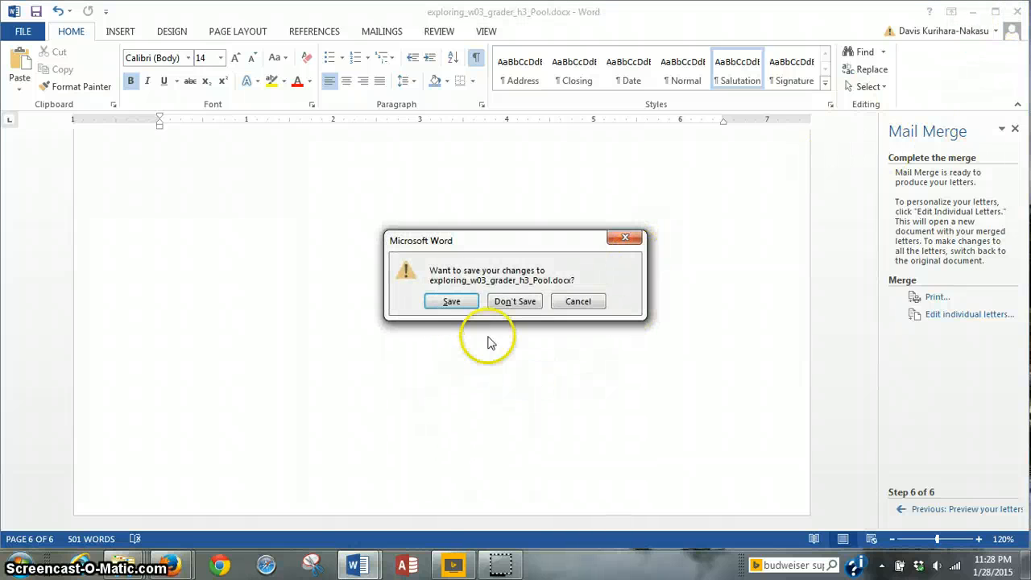
left_click(447, 302)
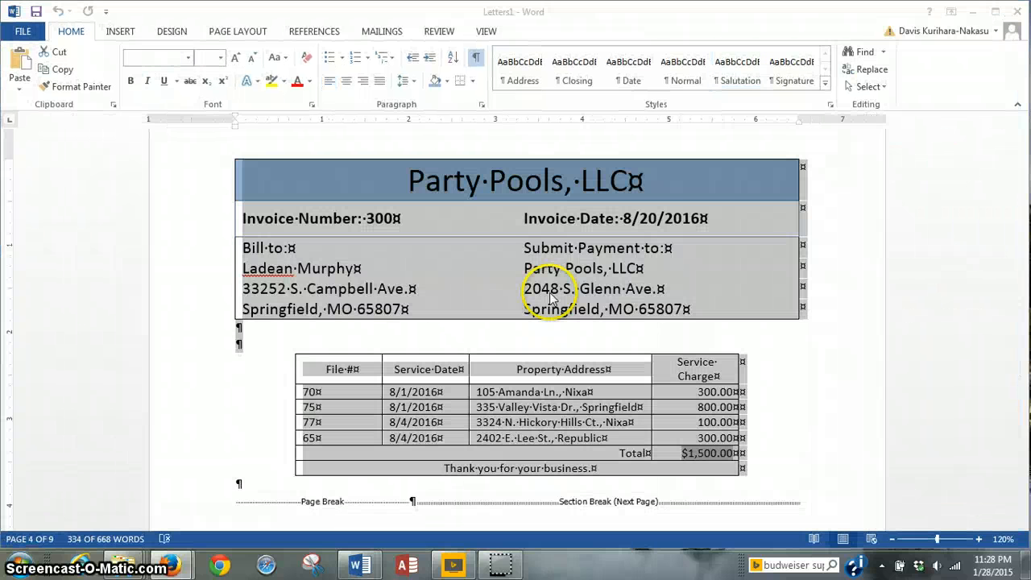
left_click(1019, 20)
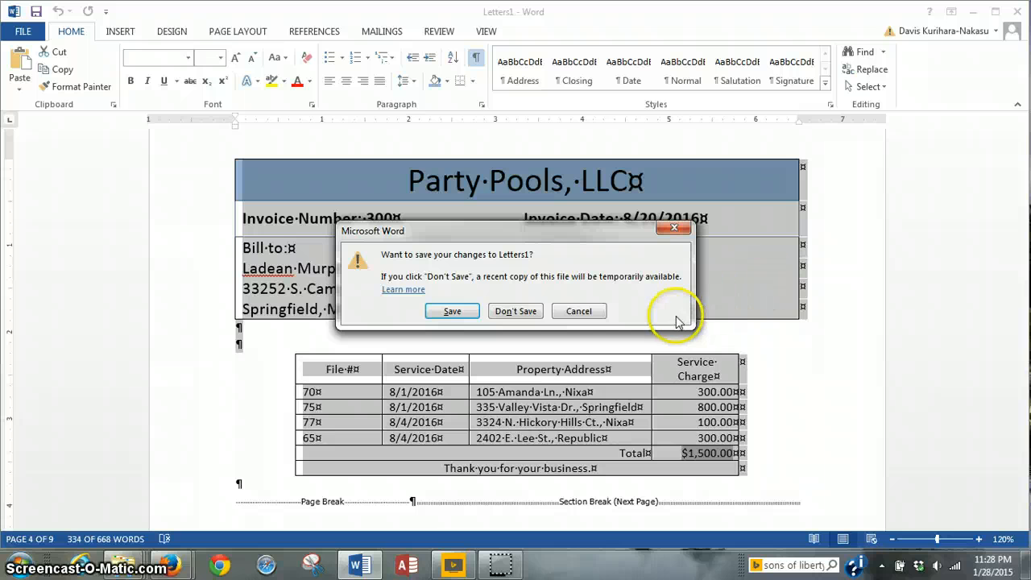
left_click(514, 312)
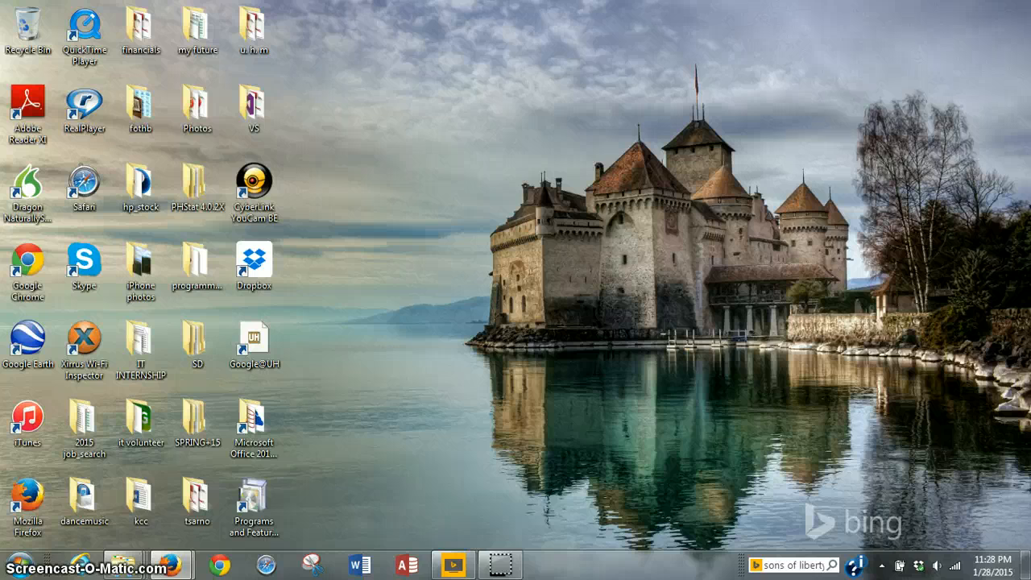
Step: Switch to Firefox and open the course materials of the BUS 311 Spring 2015 course in MyLab
left_click_drag(1030, 68, 845, 2)
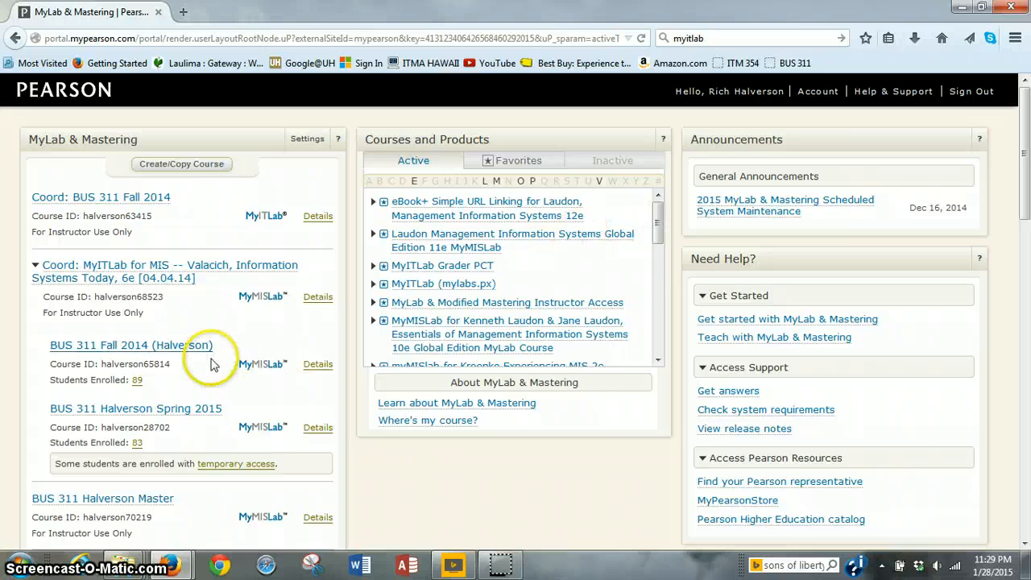
left_click(181, 411)
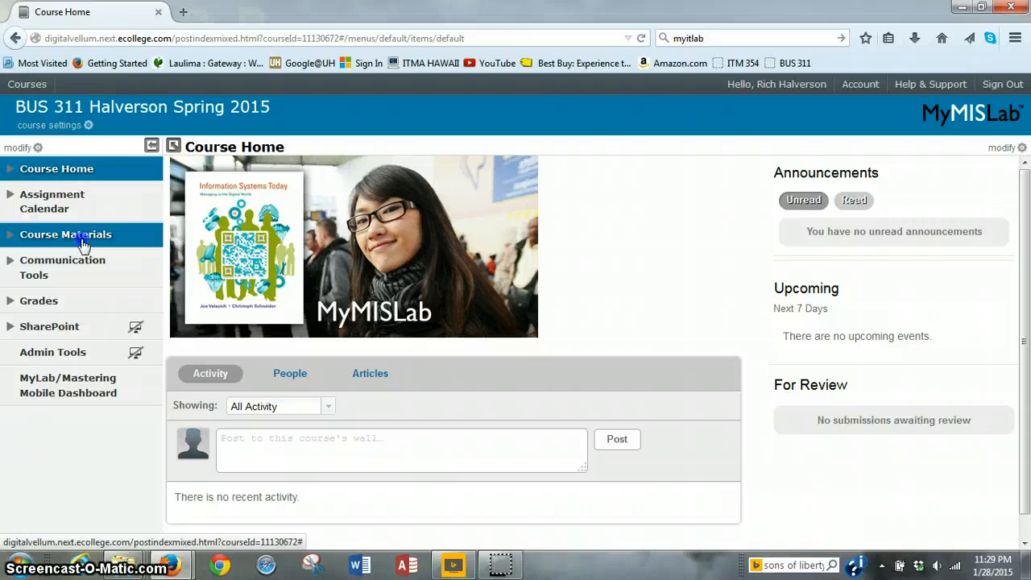
left_click(83, 245)
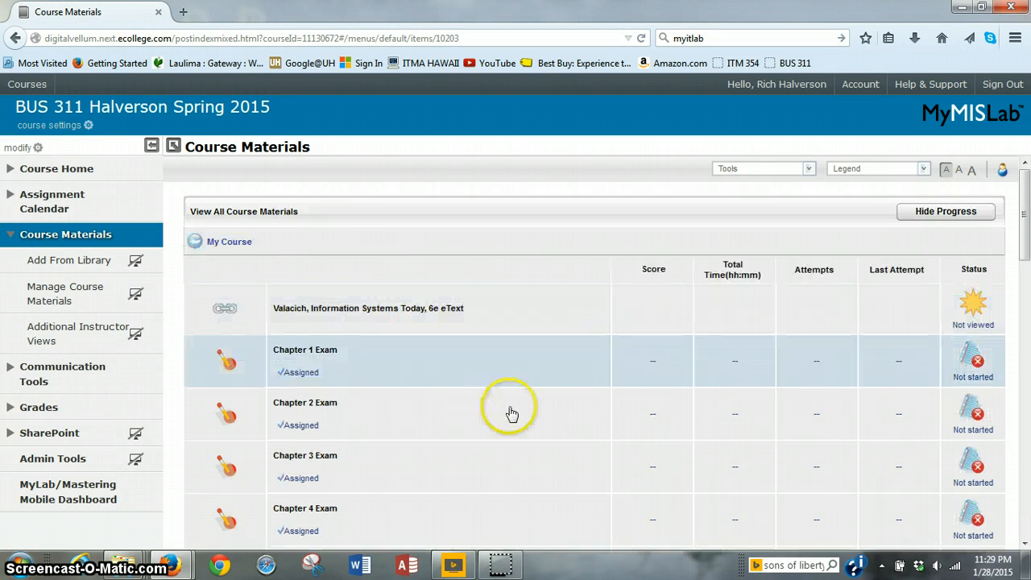
Step: Open the assignment Project 1 (Word Ch 3 - Mail Merge) from the course materials
scroll(519, 414, "down", 10)
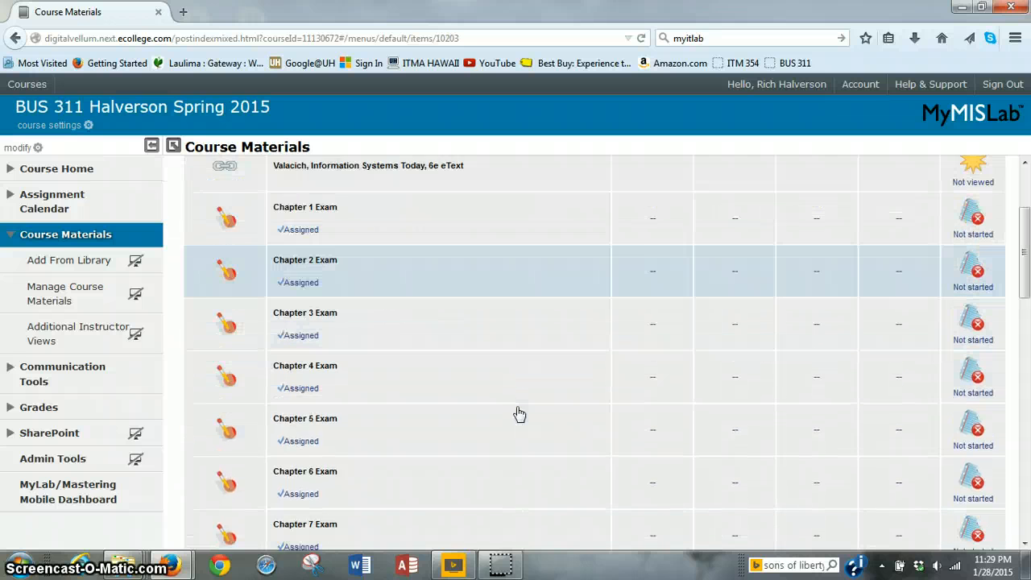
scroll(520, 414, "down", 2)
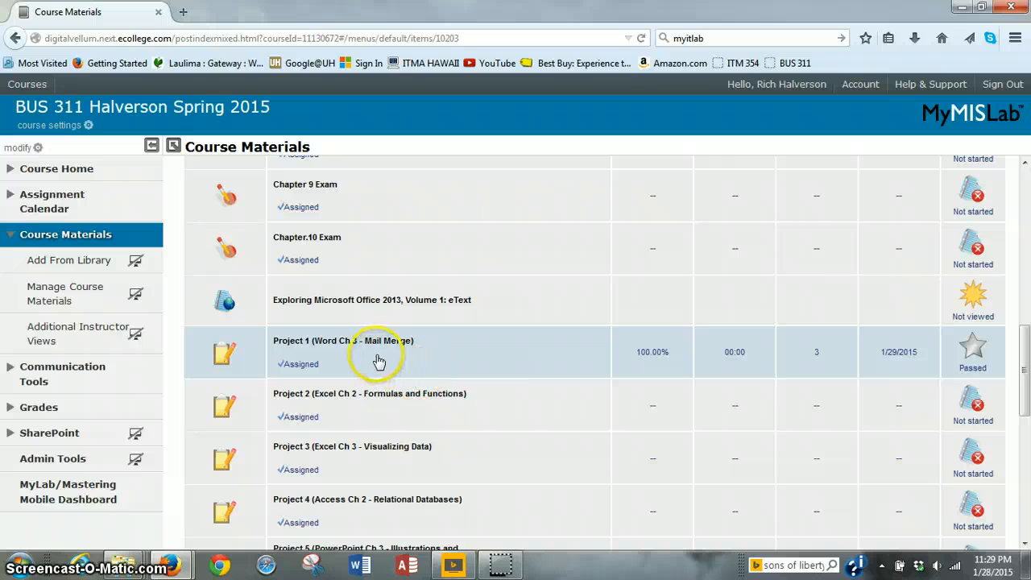
mouse_move(362, 345)
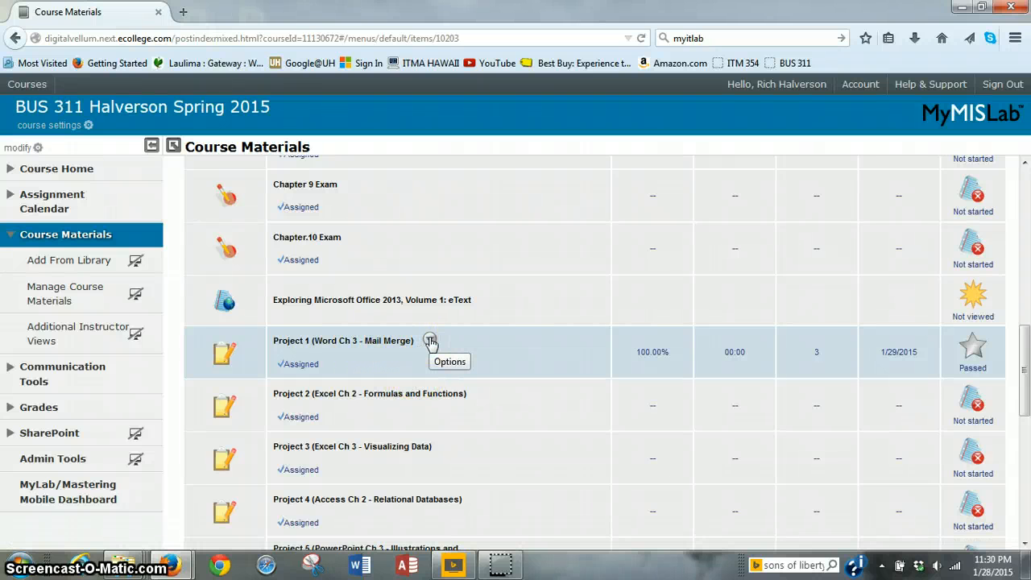
left_click(430, 341)
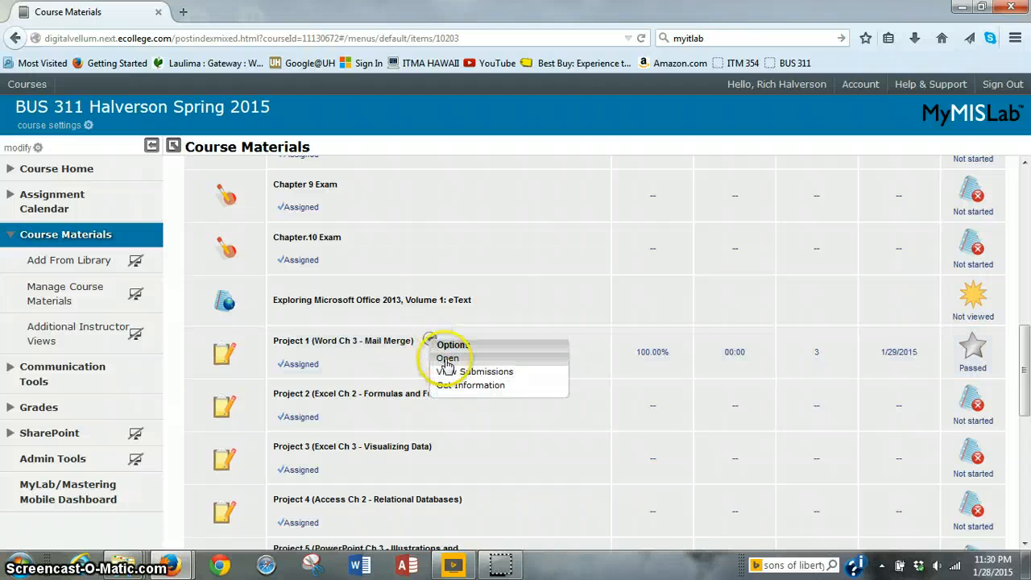
left_click(447, 359)
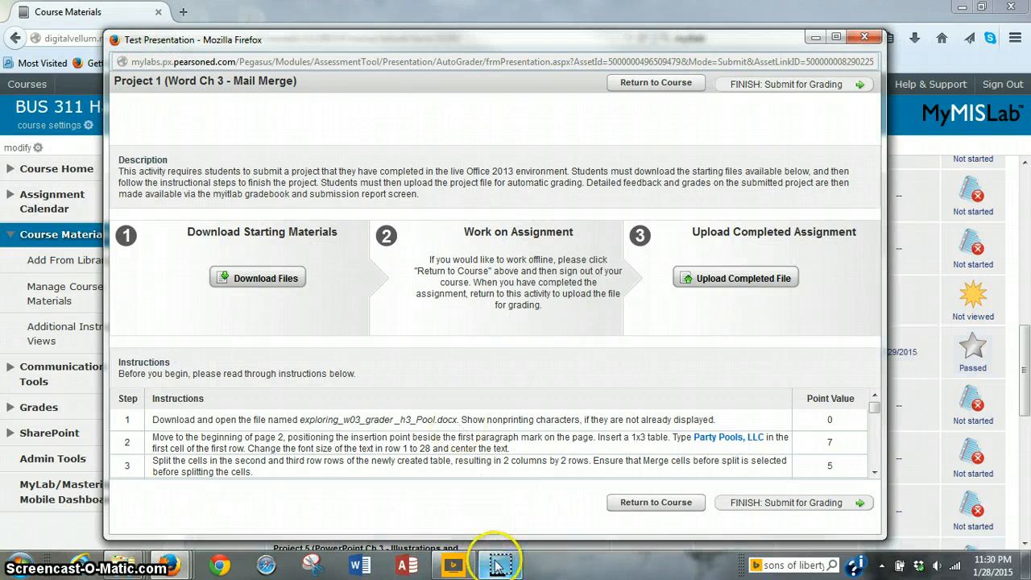
Step: Open the upload form for the completed assignment file of Project 1
mouse_move(498, 568)
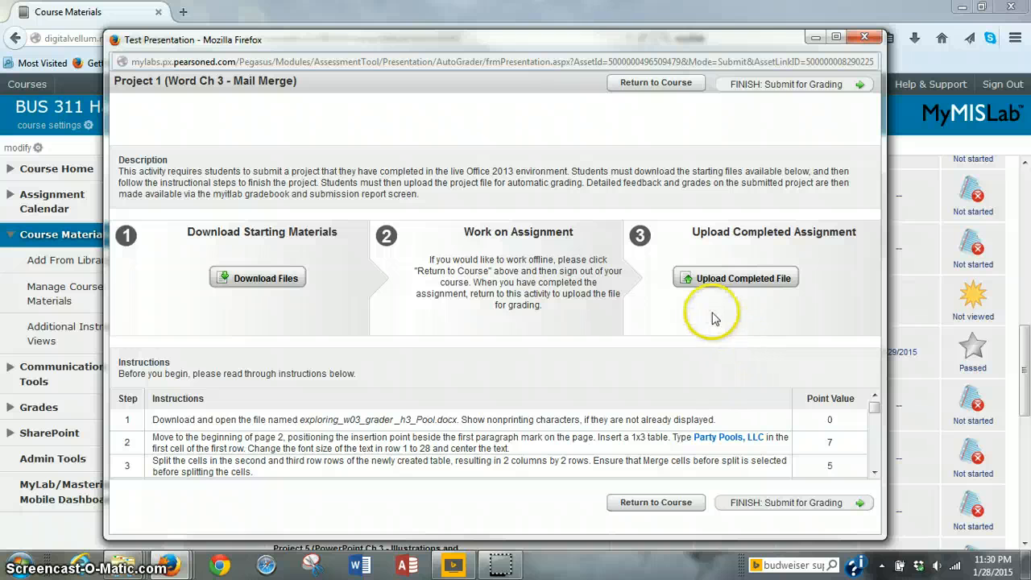
left_click(746, 280)
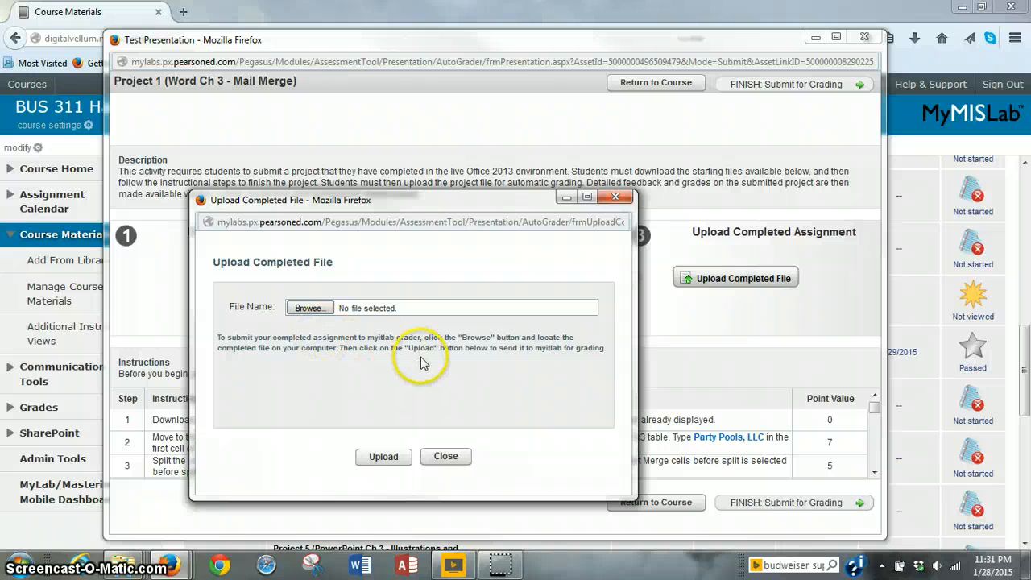
left_click(383, 457)
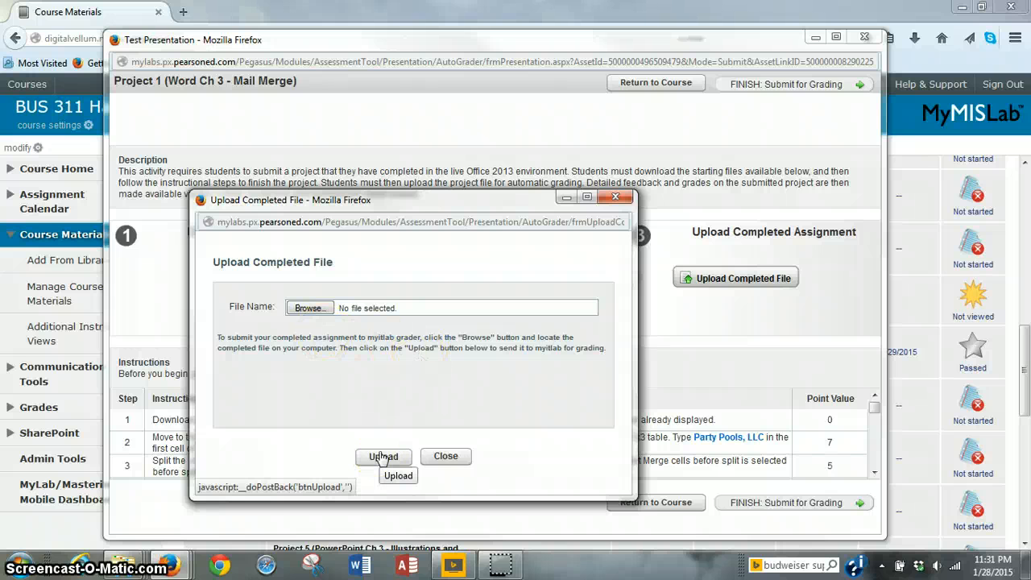
left_click(366, 385)
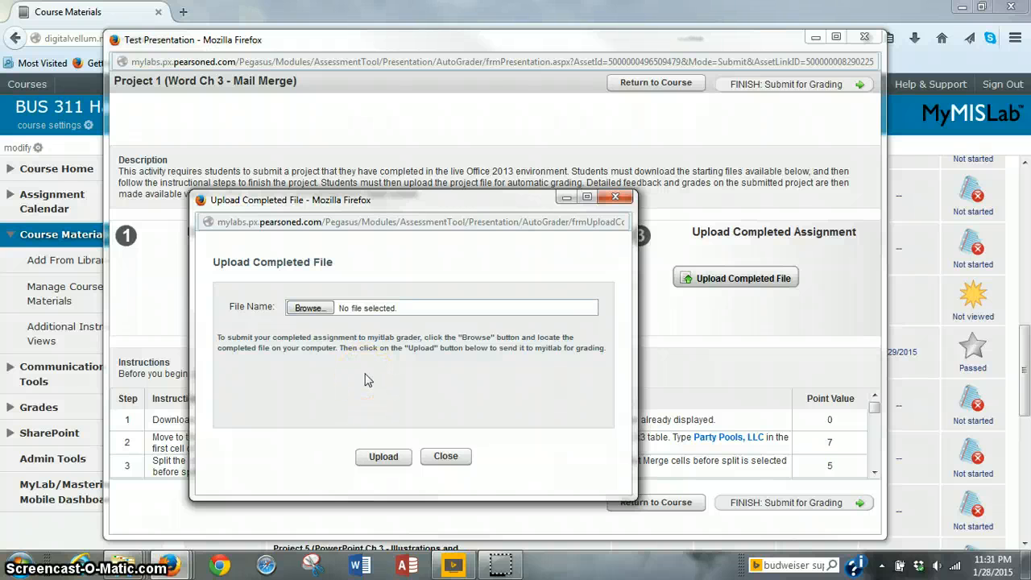